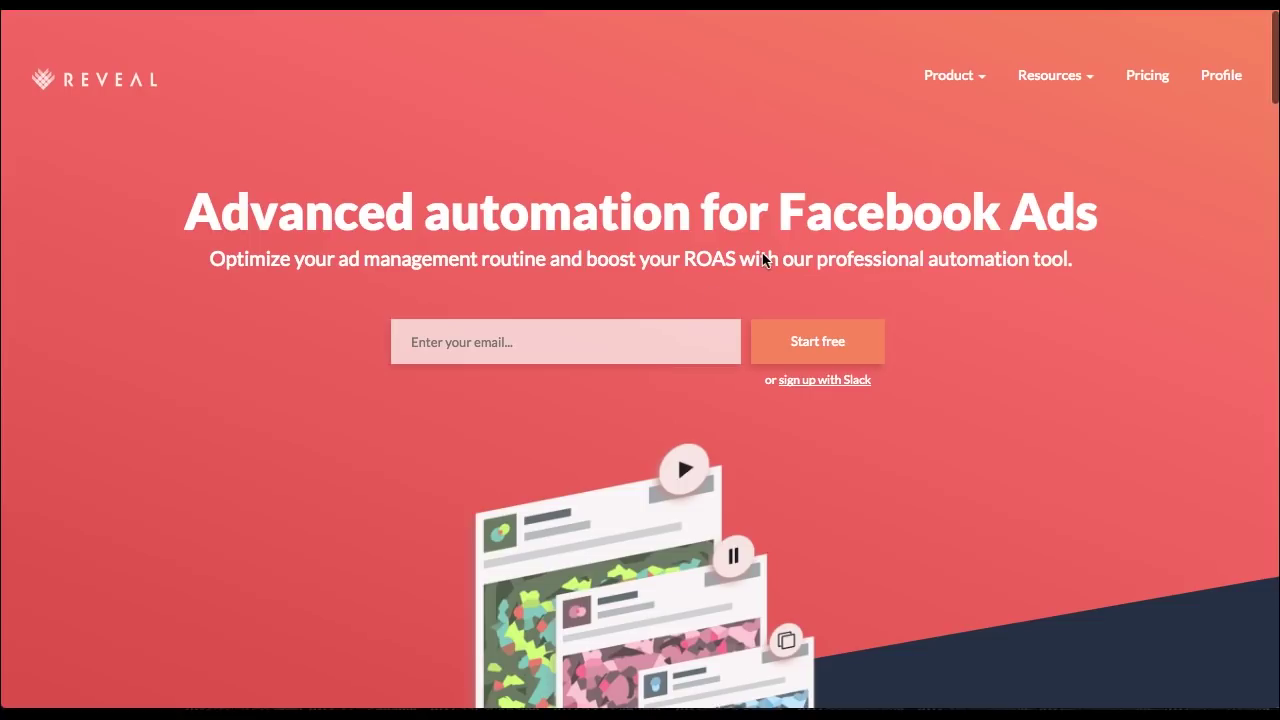
Go to the automation rules of the account profile and start a new automation rule
left_click(1220, 80)
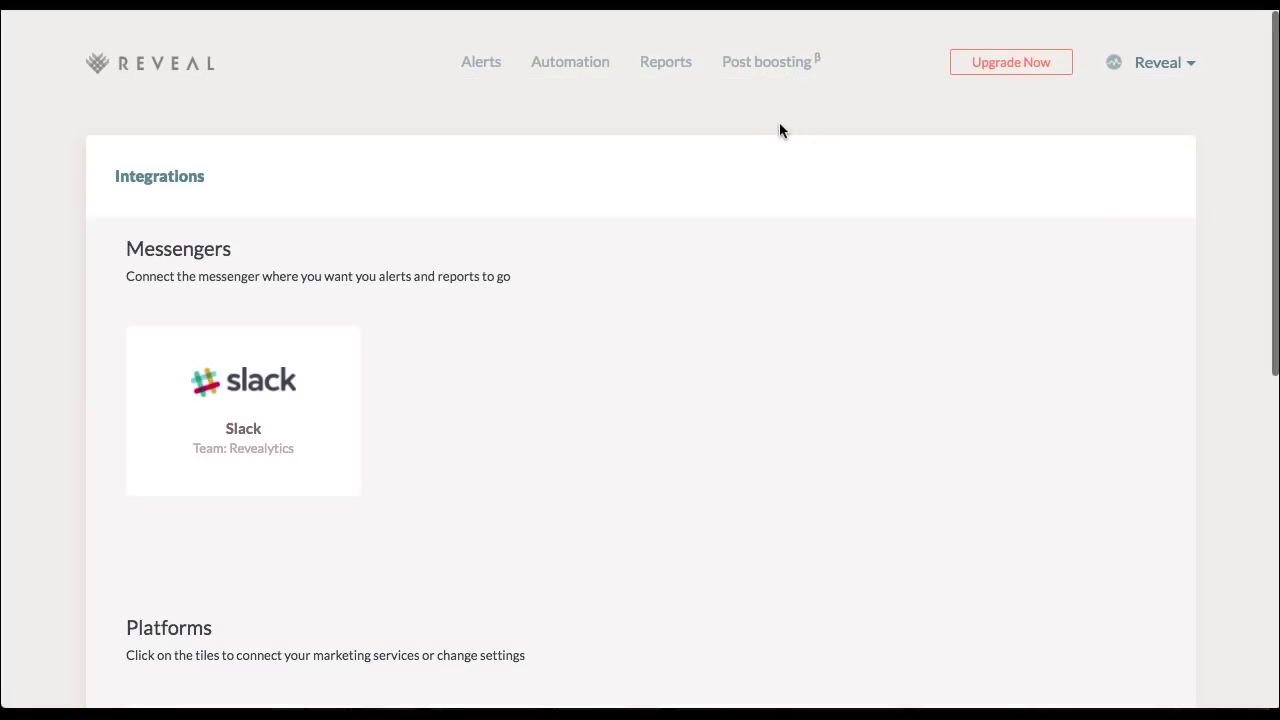
left_click(563, 74)
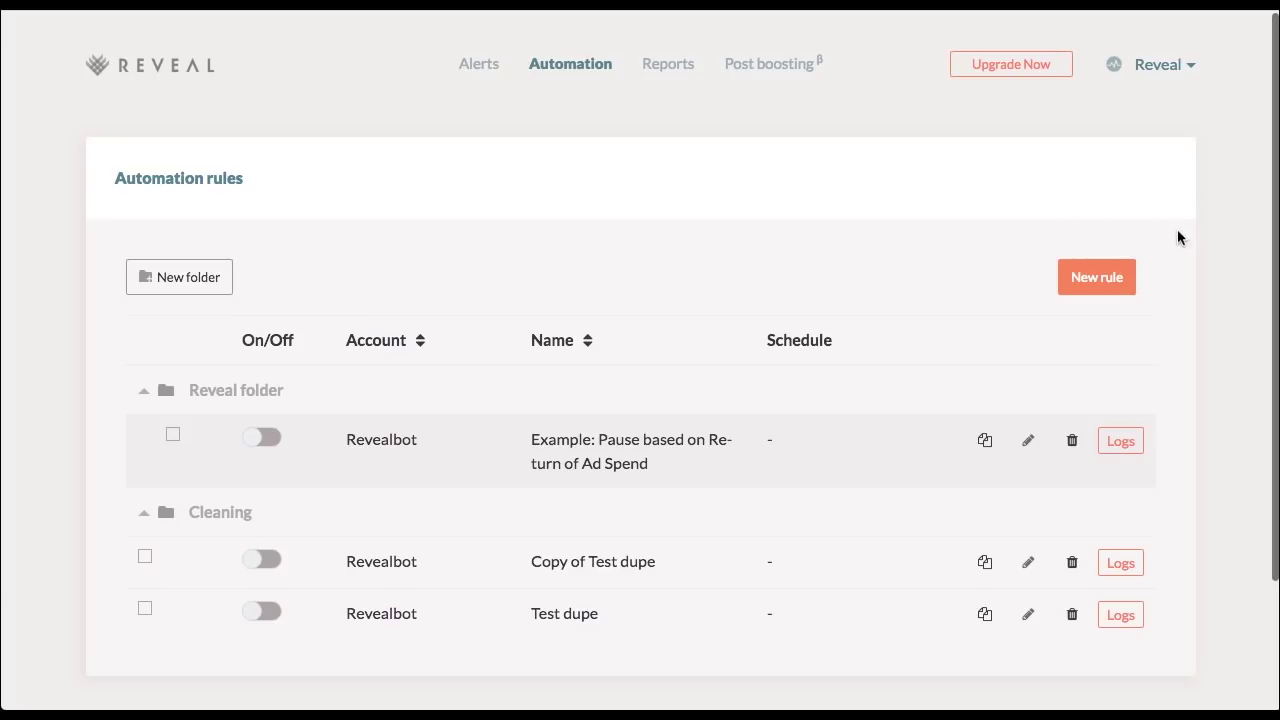
left_click(1104, 277)
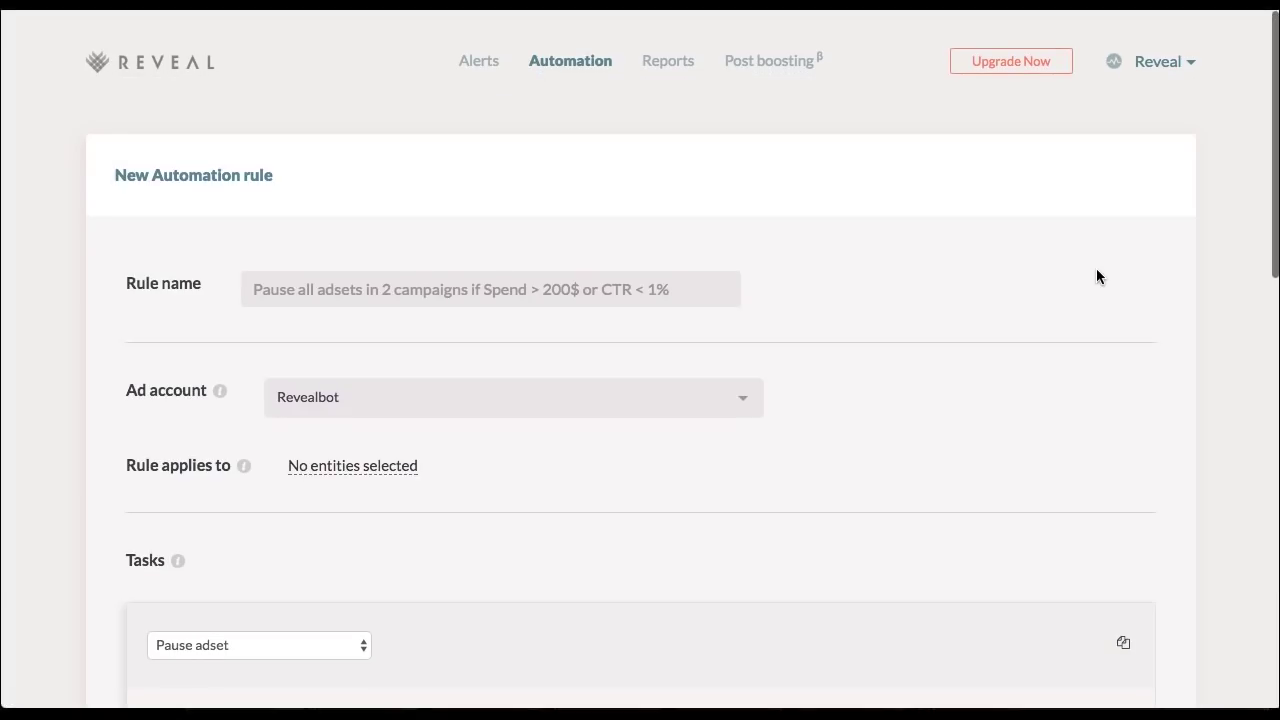
Name the new automation rule "Pause if CPA > $10"
scroll(1096, 270, "down", 1)
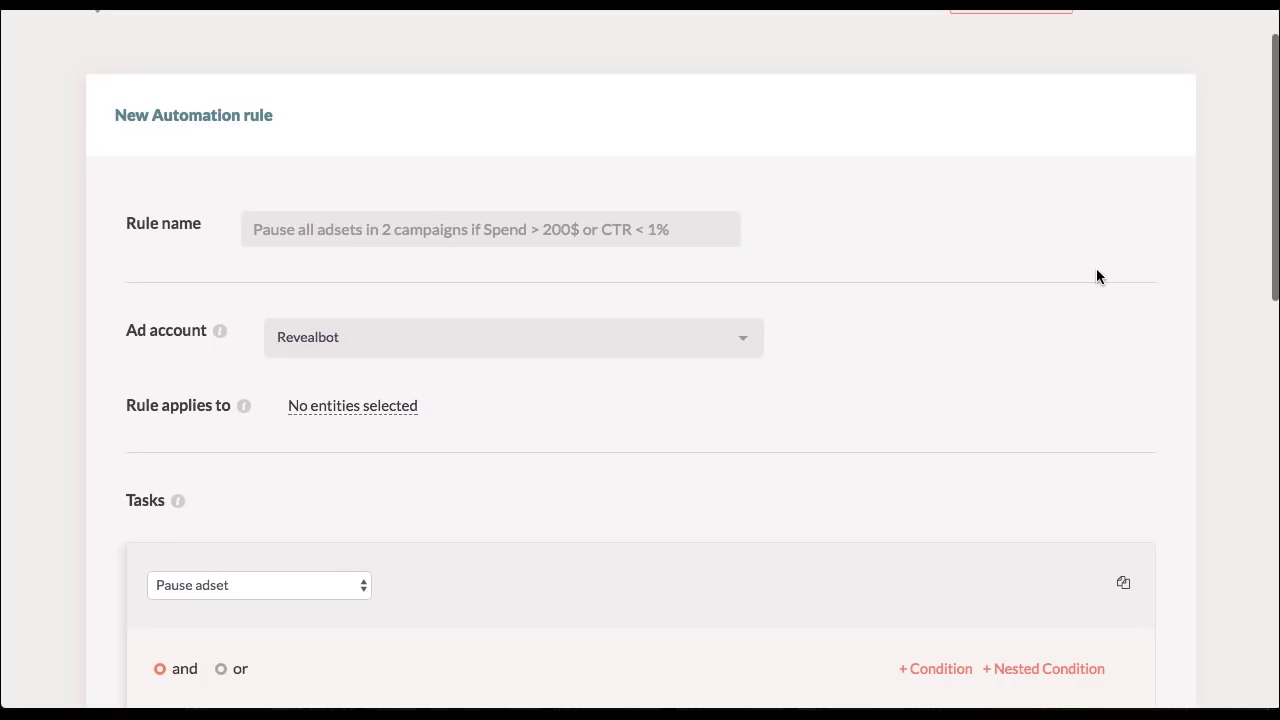
scroll(1096, 268, "down", 1)
left_click(411, 180)
type("Pause")
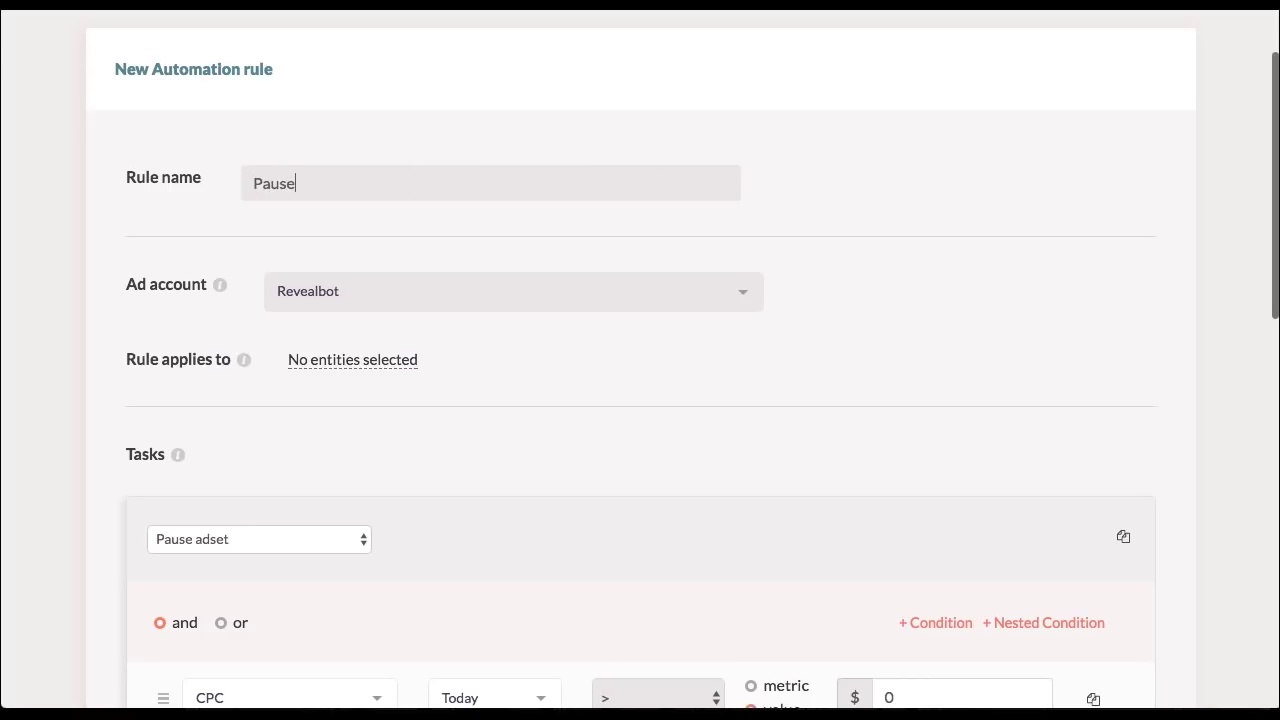
type(" if CPA > $10")
Choose Revealbot as the rule's ad account and open the selection of entities the rule applies to
scroll(748, 343, "down", 2)
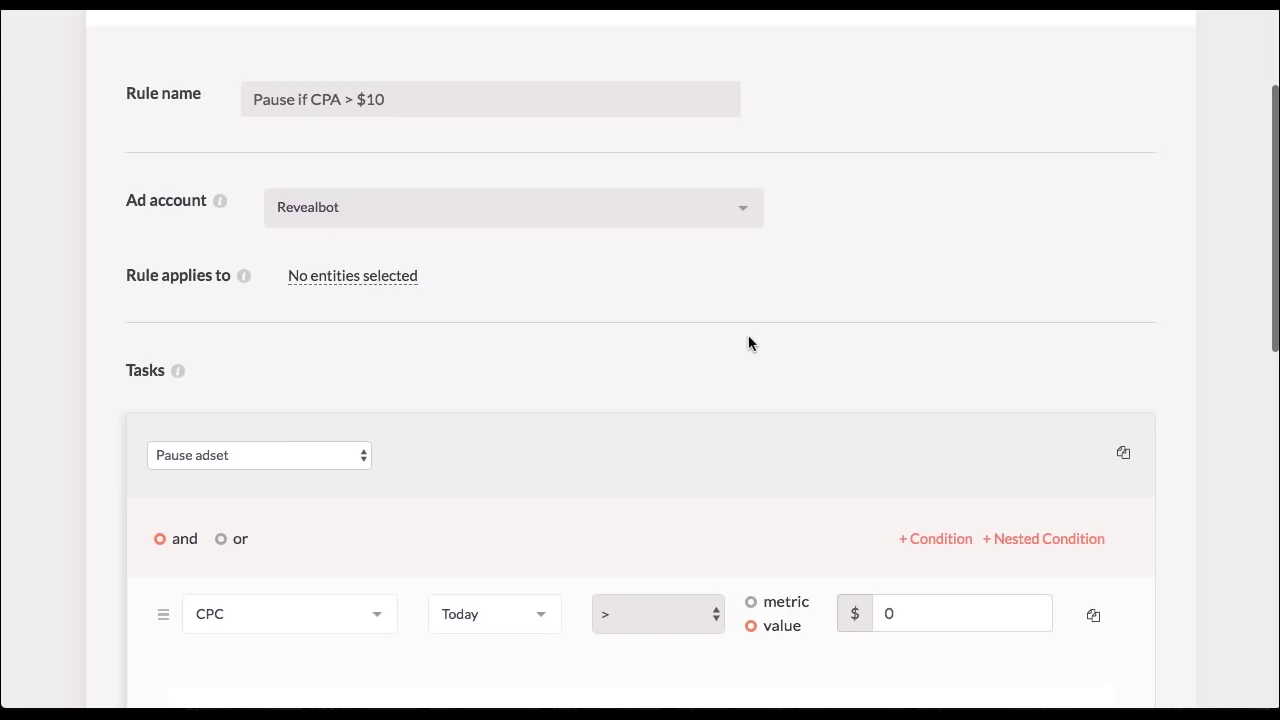
left_click(731, 216)
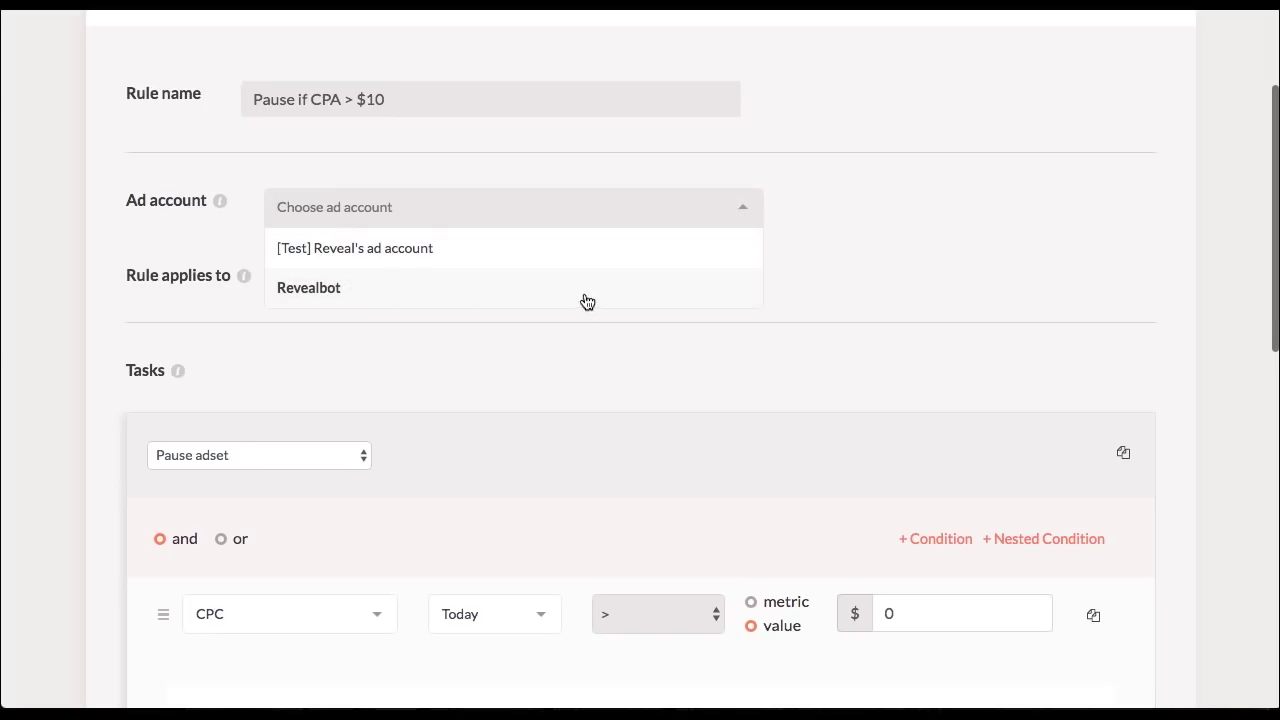
left_click(500, 286)
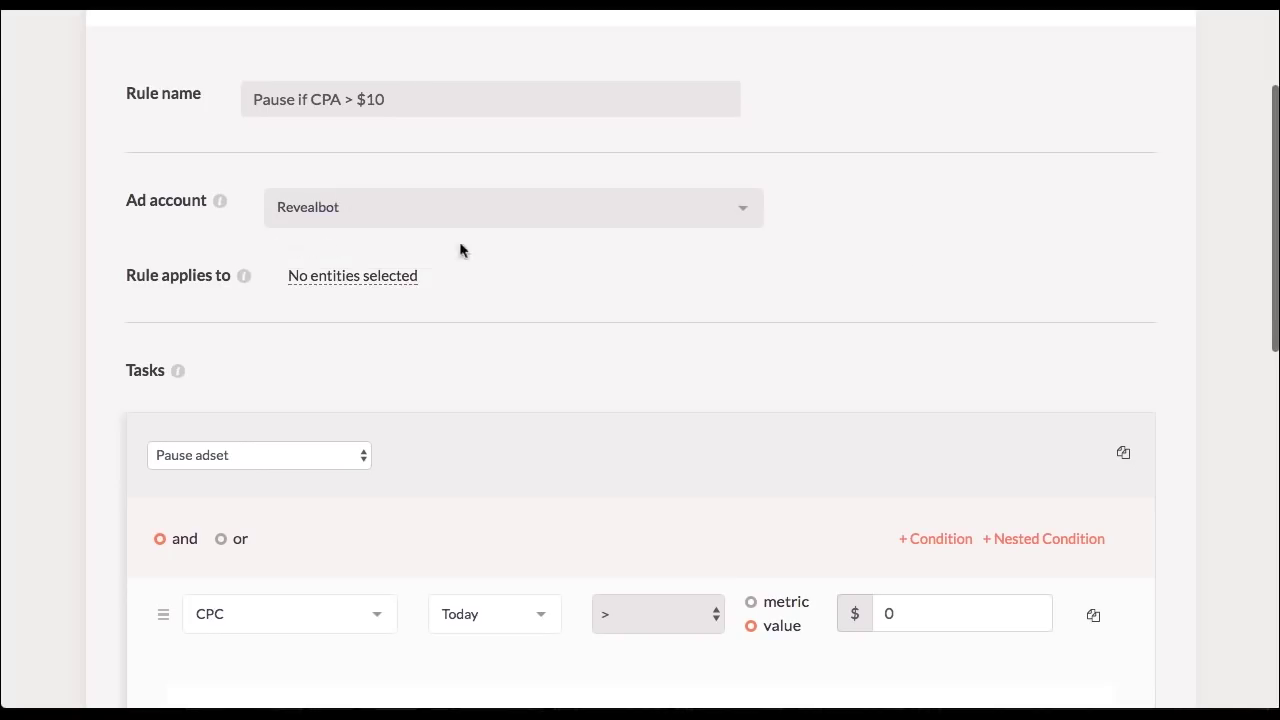
left_click(337, 281)
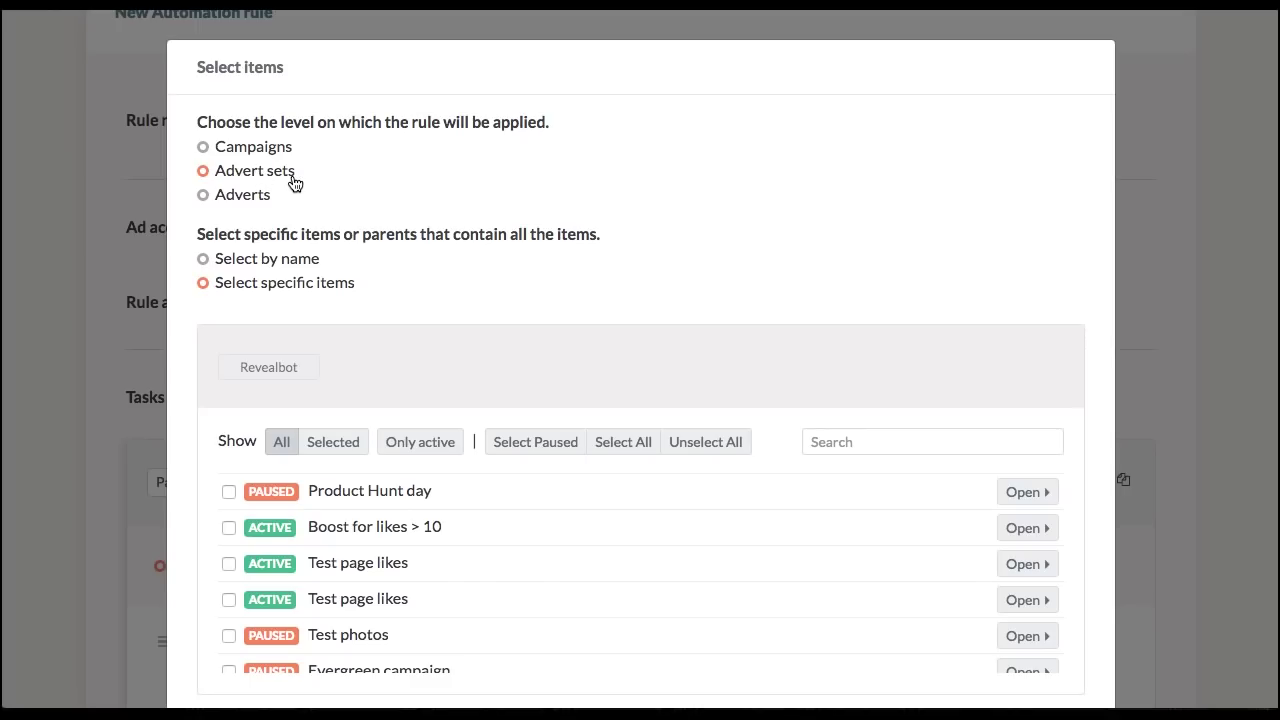
Select the active campaign "Boost for likes > 10" and the second active "Test page likes" campaign for the advert-set-level rule
scroll(514, 410, "down", 3)
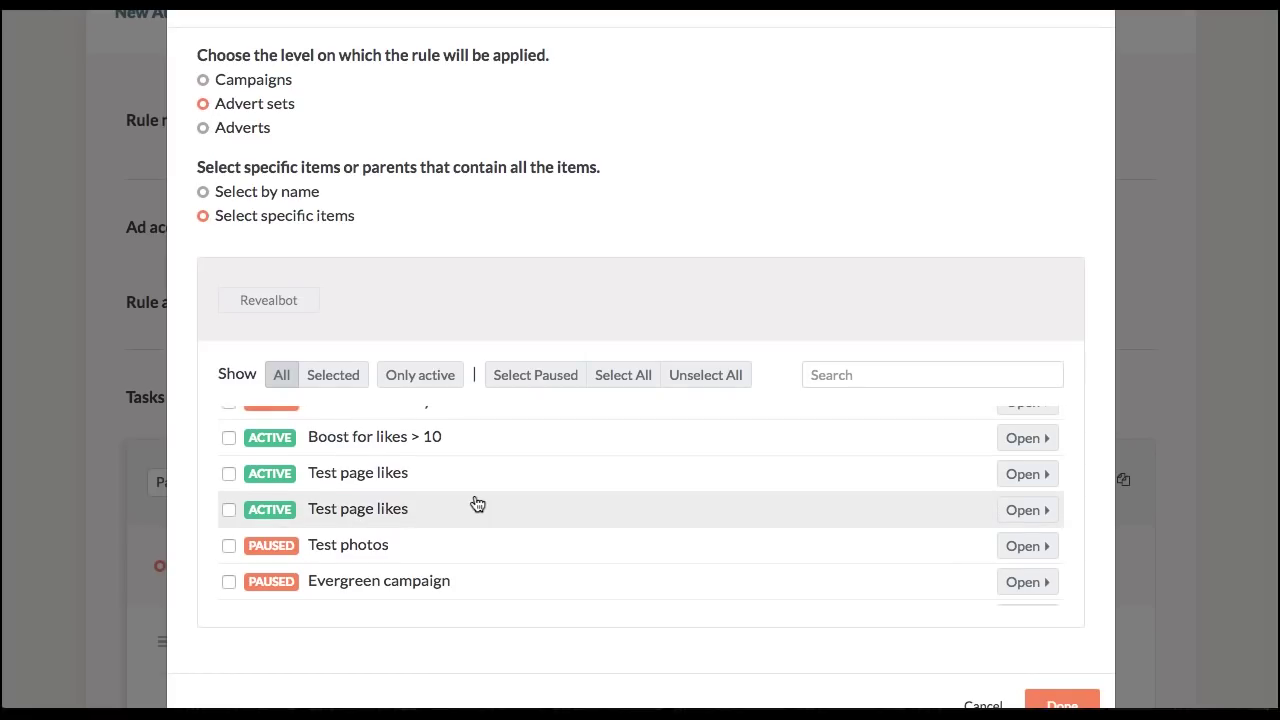
scroll(478, 504, "down", 5)
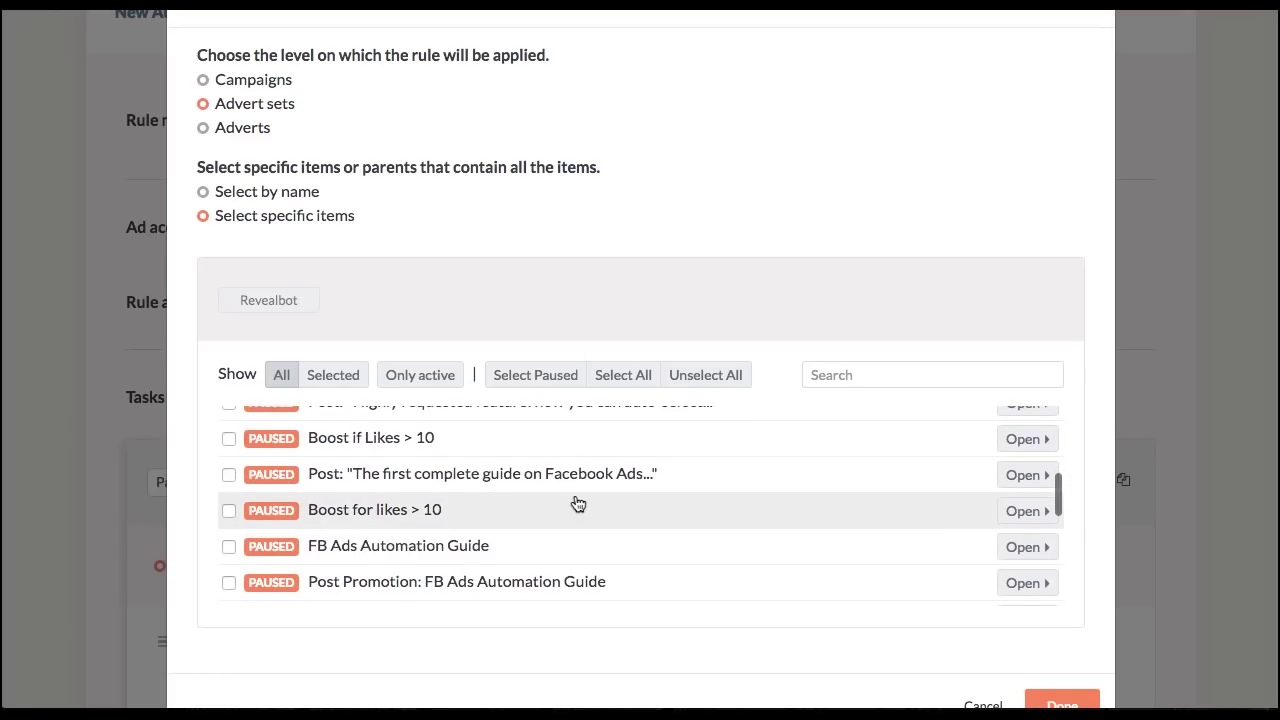
scroll(578, 503, "down", 2)
scroll(578, 503, "up", 10)
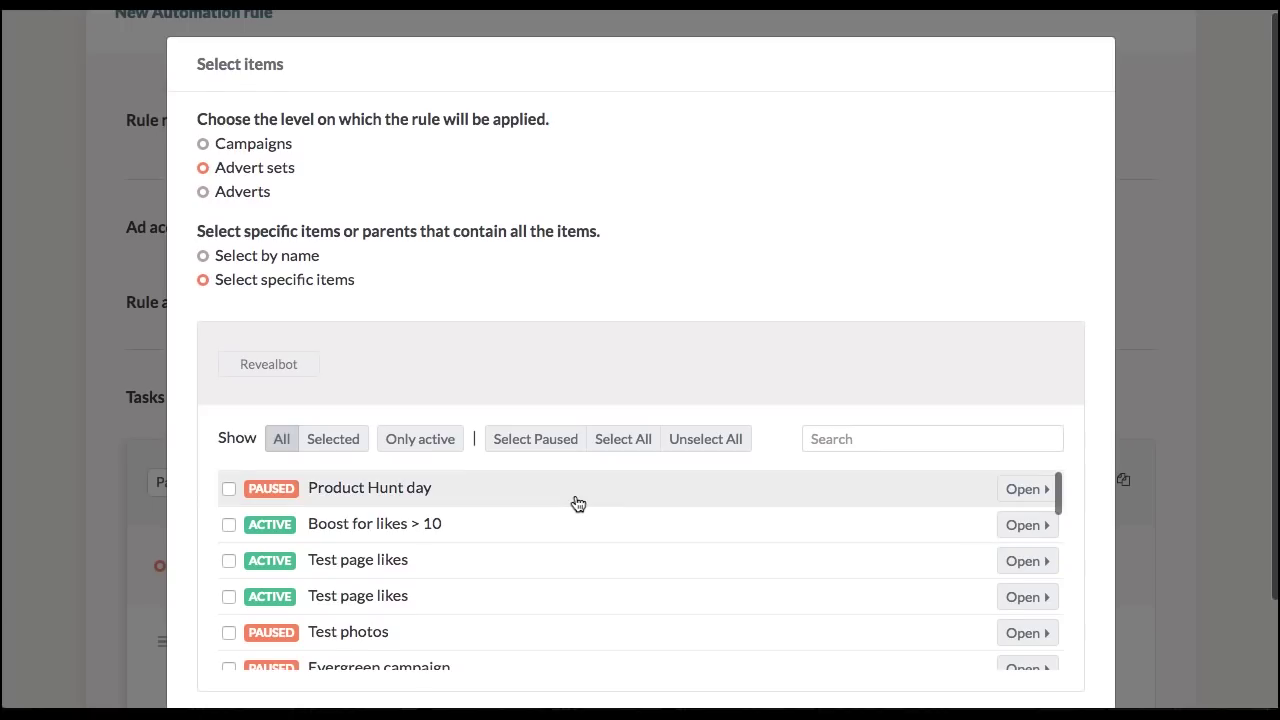
left_click(229, 524)
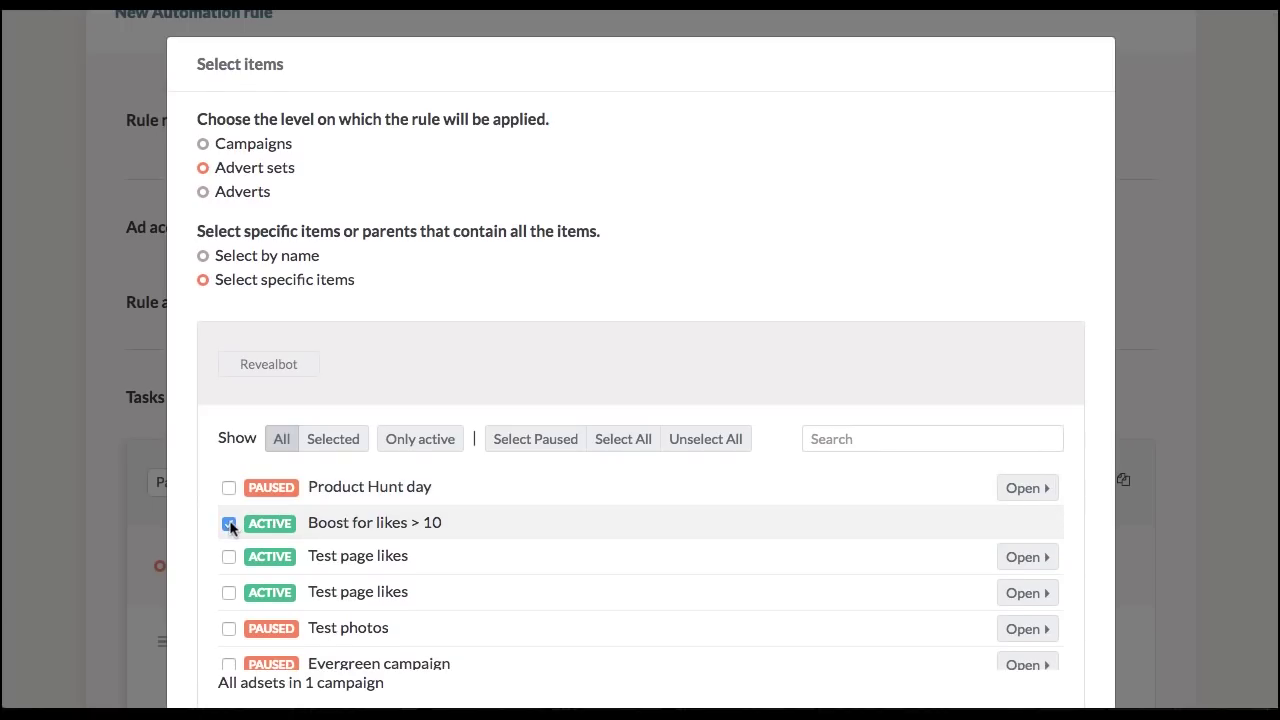
left_click(229, 592)
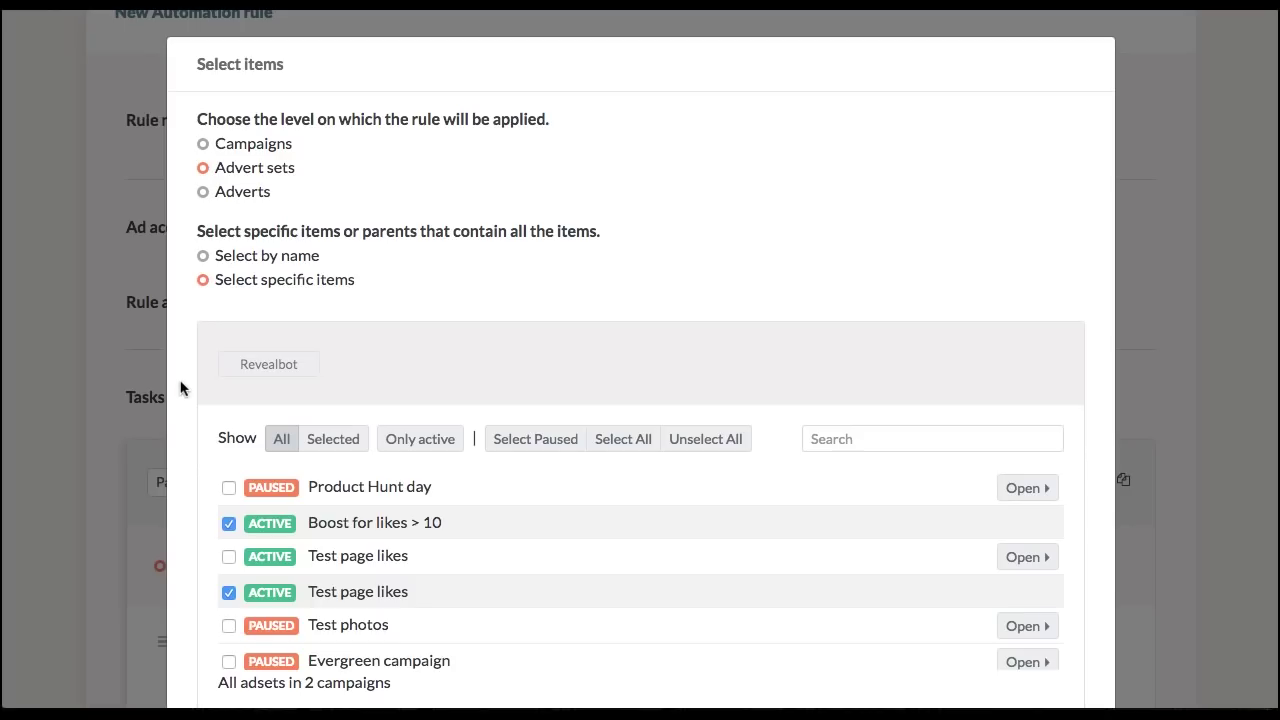
Look at the adsets inside the first active "Test page likes" campaign and return to the campaign list
scroll(181, 388, "down", 1)
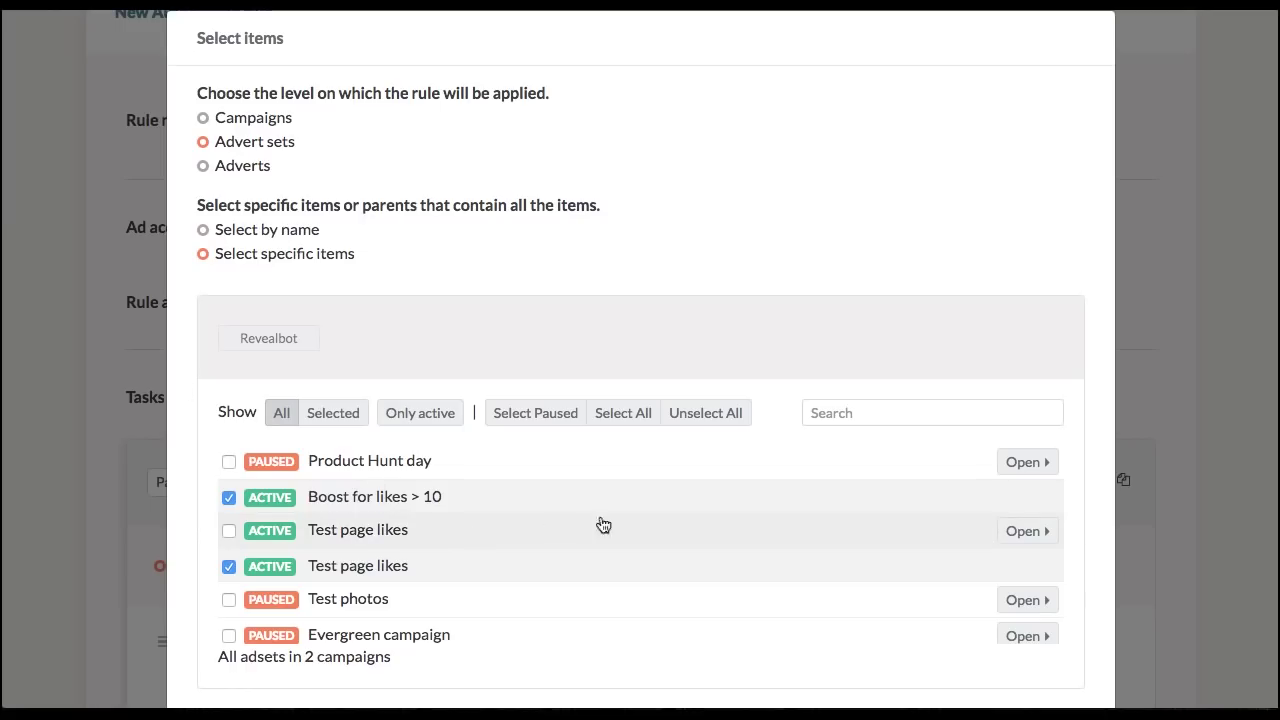
left_click(1049, 537)
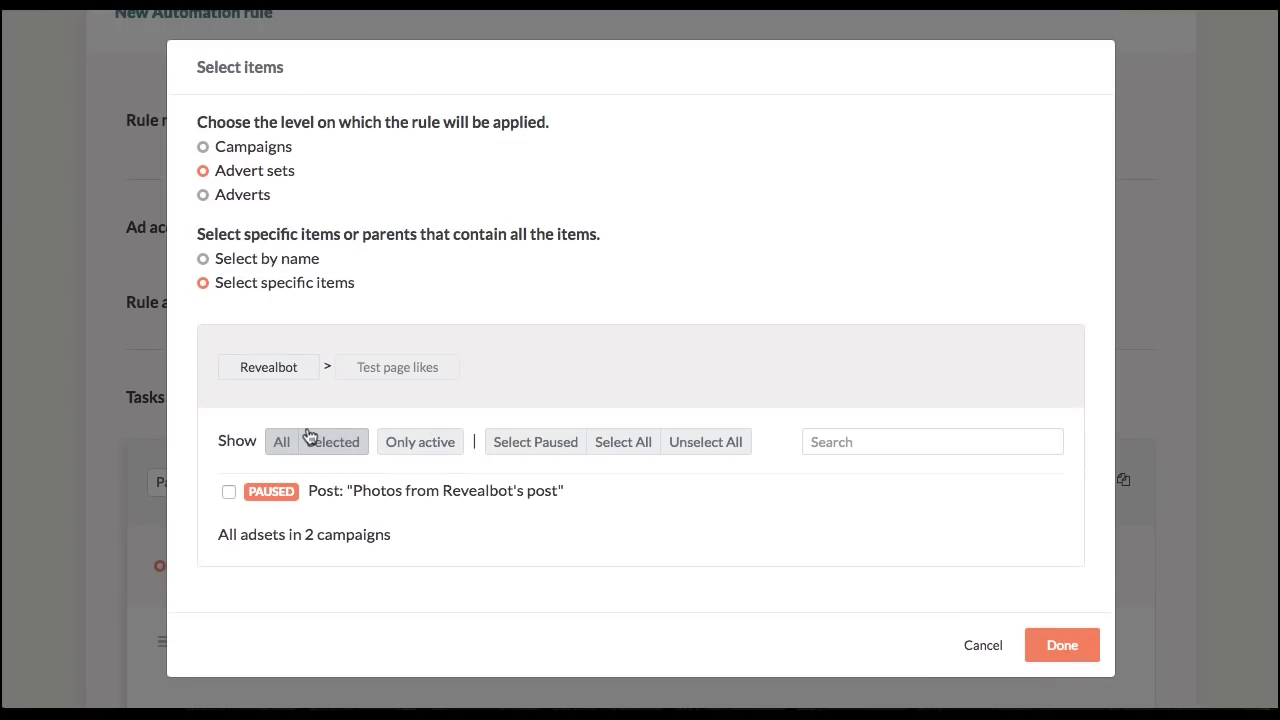
left_click(288, 370)
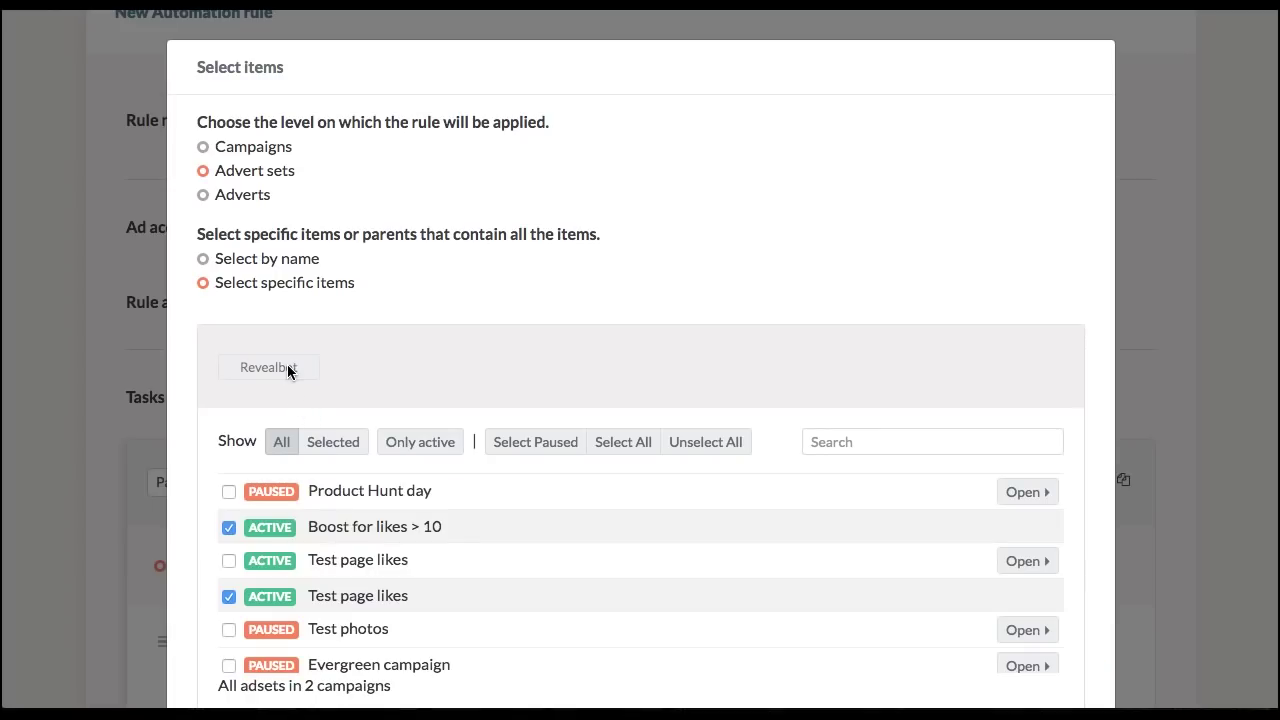
Apply the rule by name to all advert sets whose adset name contains "california"
left_click(279, 264)
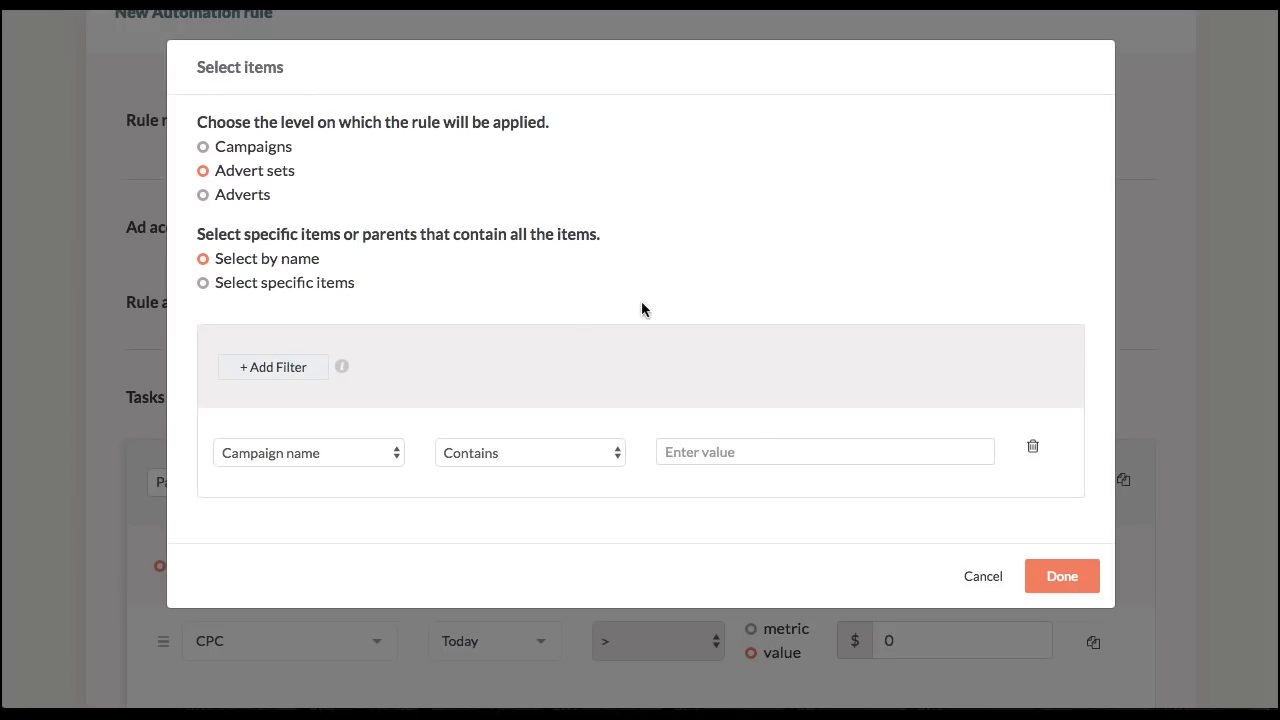
left_click(284, 458)
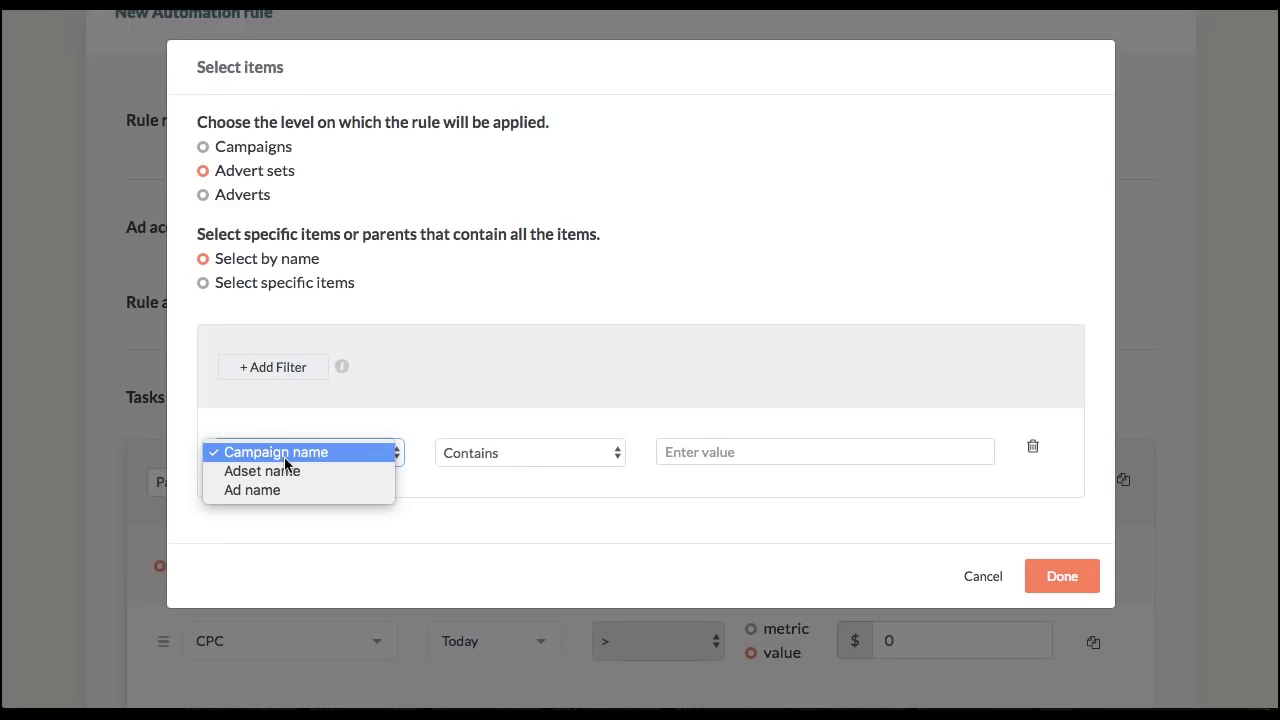
left_click(286, 469)
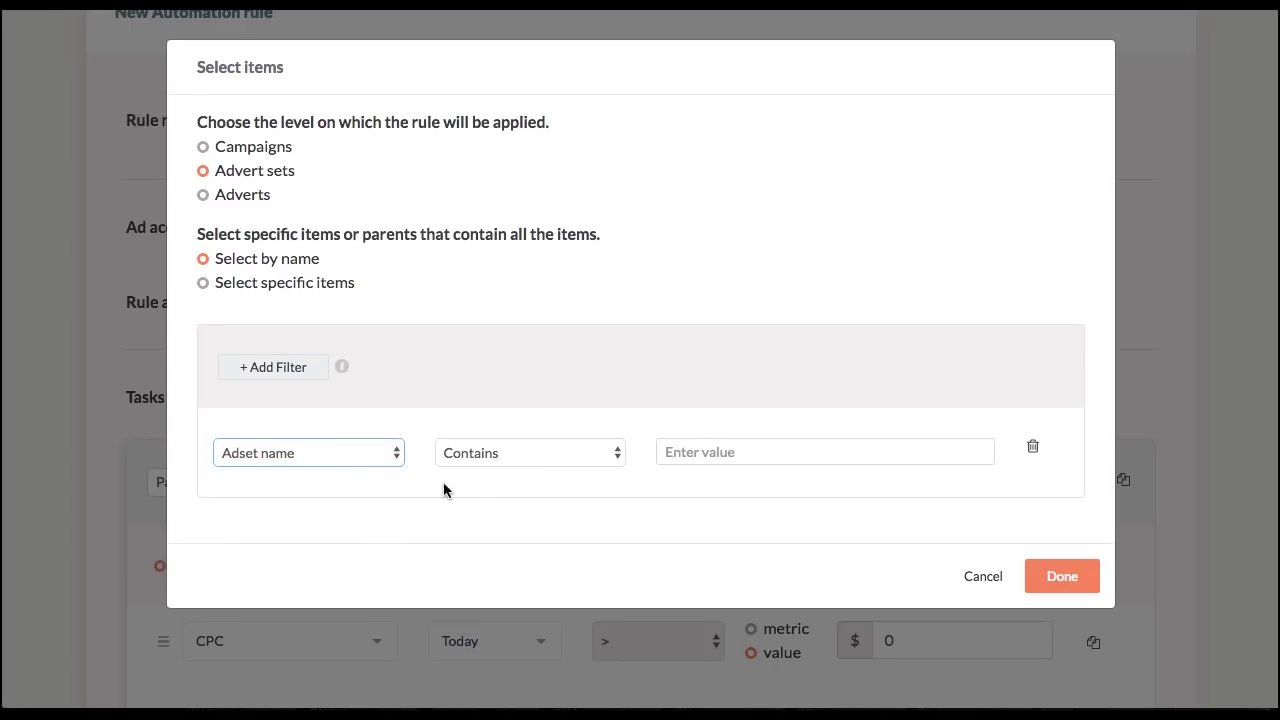
left_click(684, 460)
type("california")
left_click(865, 403)
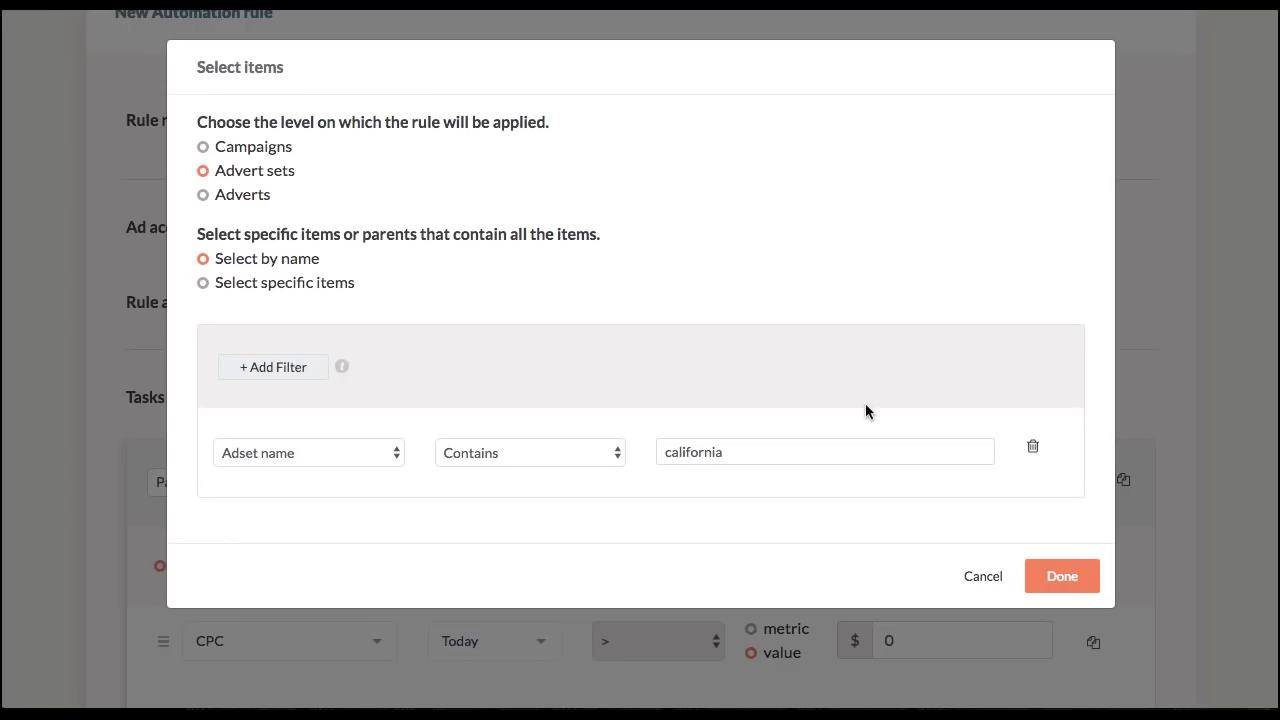
left_click(1086, 584)
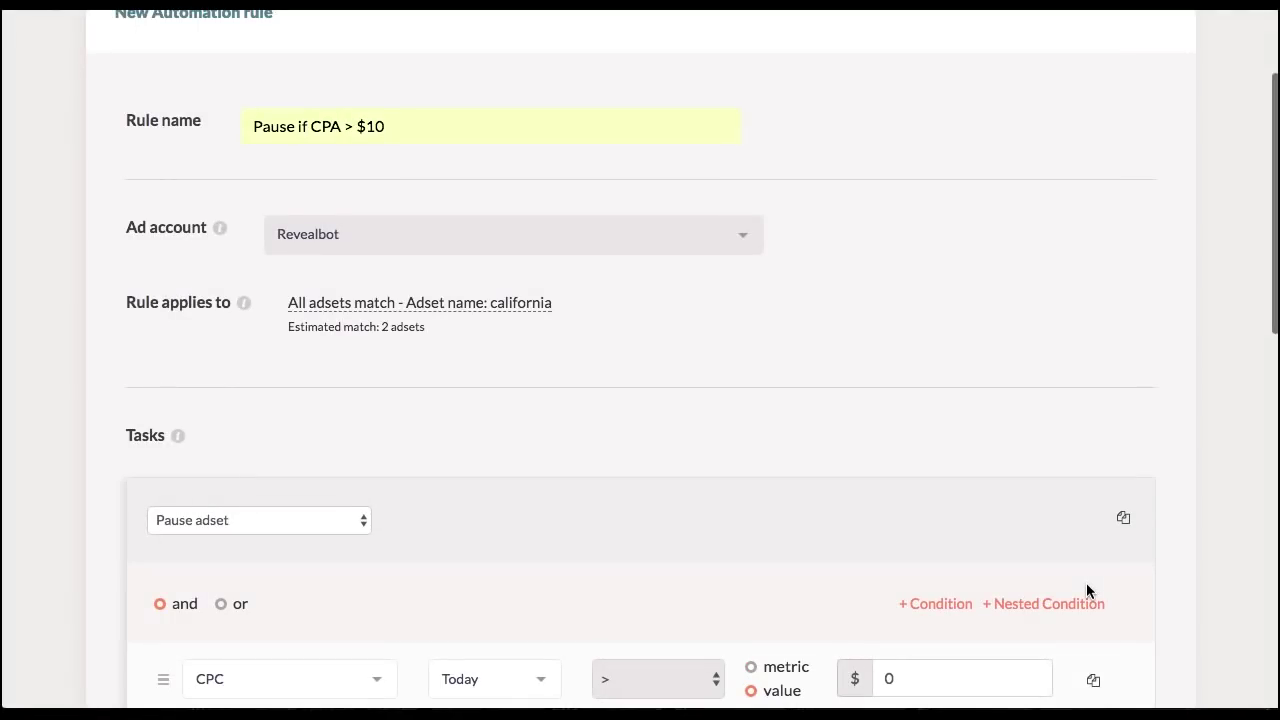
Examine the actions available for the rule's task, keeping Pause adset
scroll(1086, 584, "down", 5)
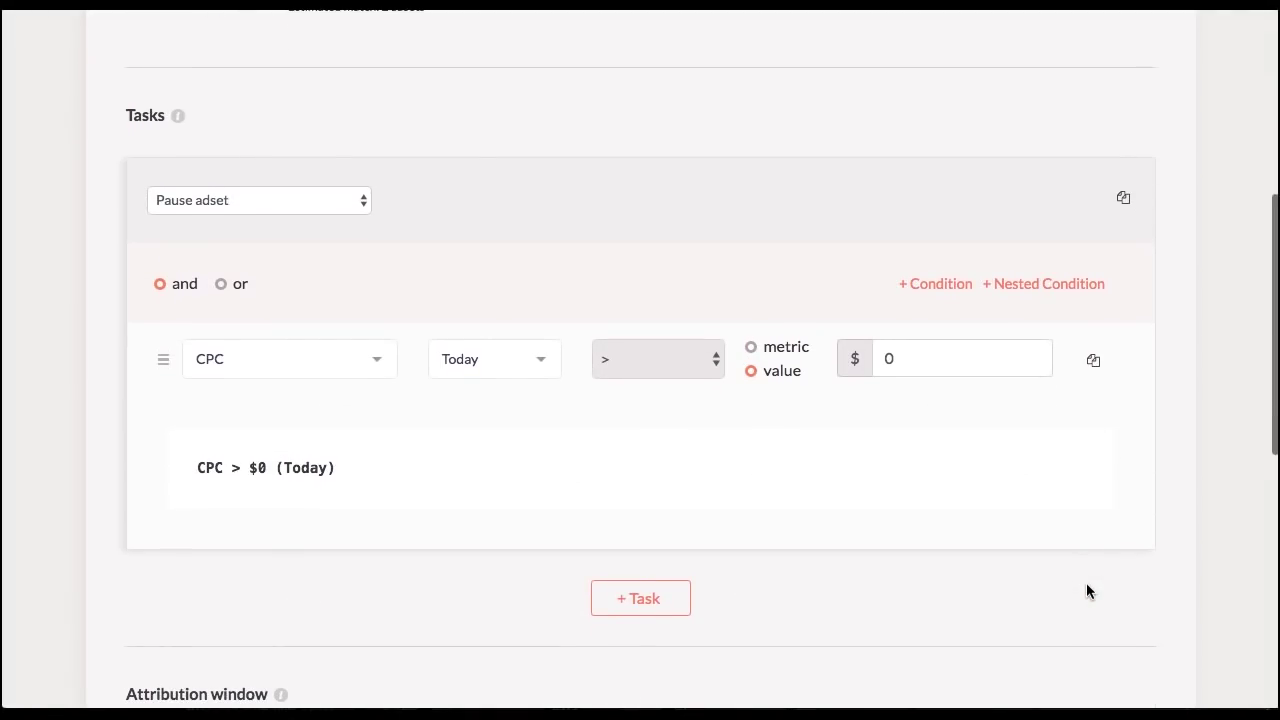
left_click(331, 203)
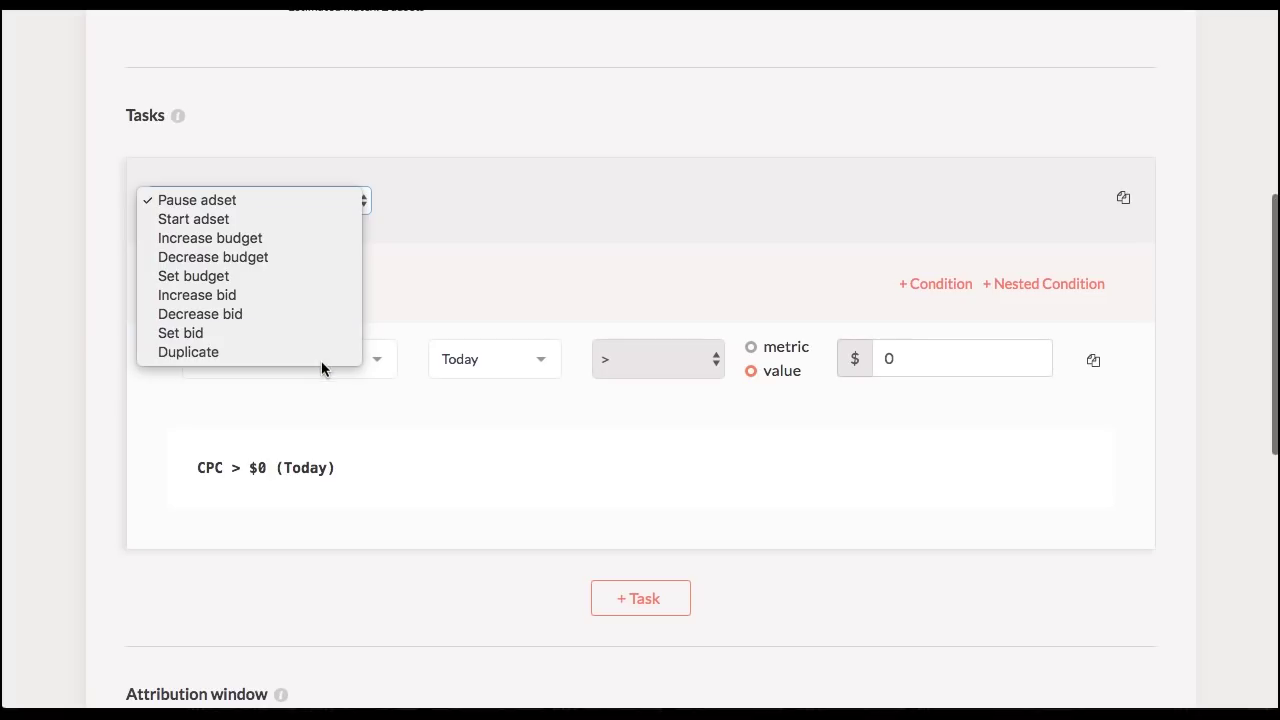
left_click(458, 200)
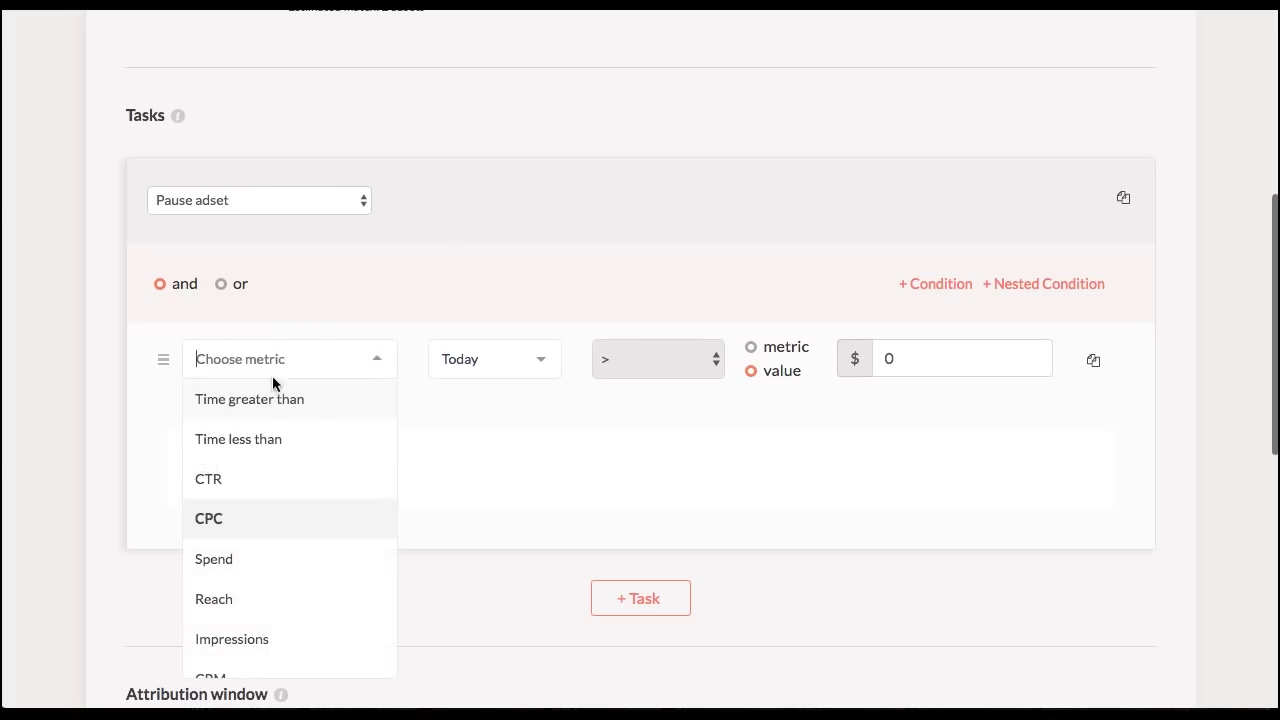
Set the task's first condition to Time greater than 11:00 PM
left_click(274, 392)
left_click(446, 362)
scroll(423, 529, "down", 5)
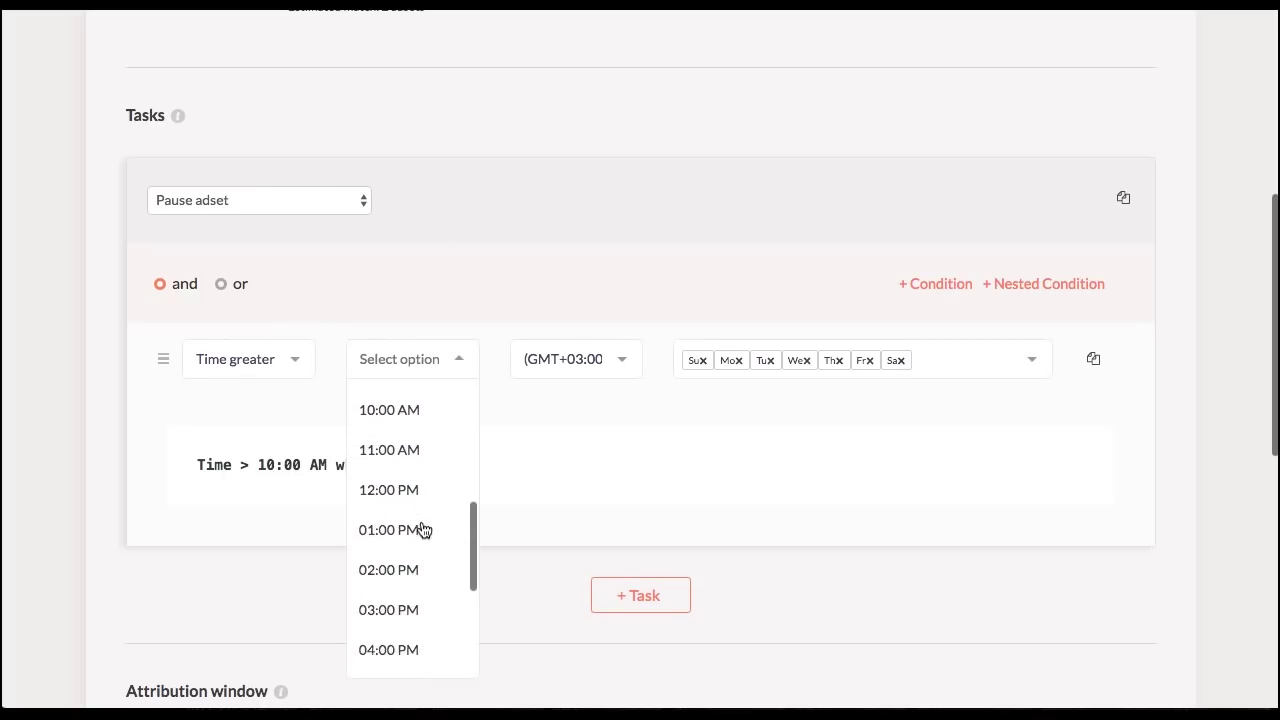
scroll(420, 529, "down", 8)
left_click(420, 449)
Add a second condition to the task with Time less than 12:00 AM
scroll(450, 240, "up", 3)
left_click(950, 228)
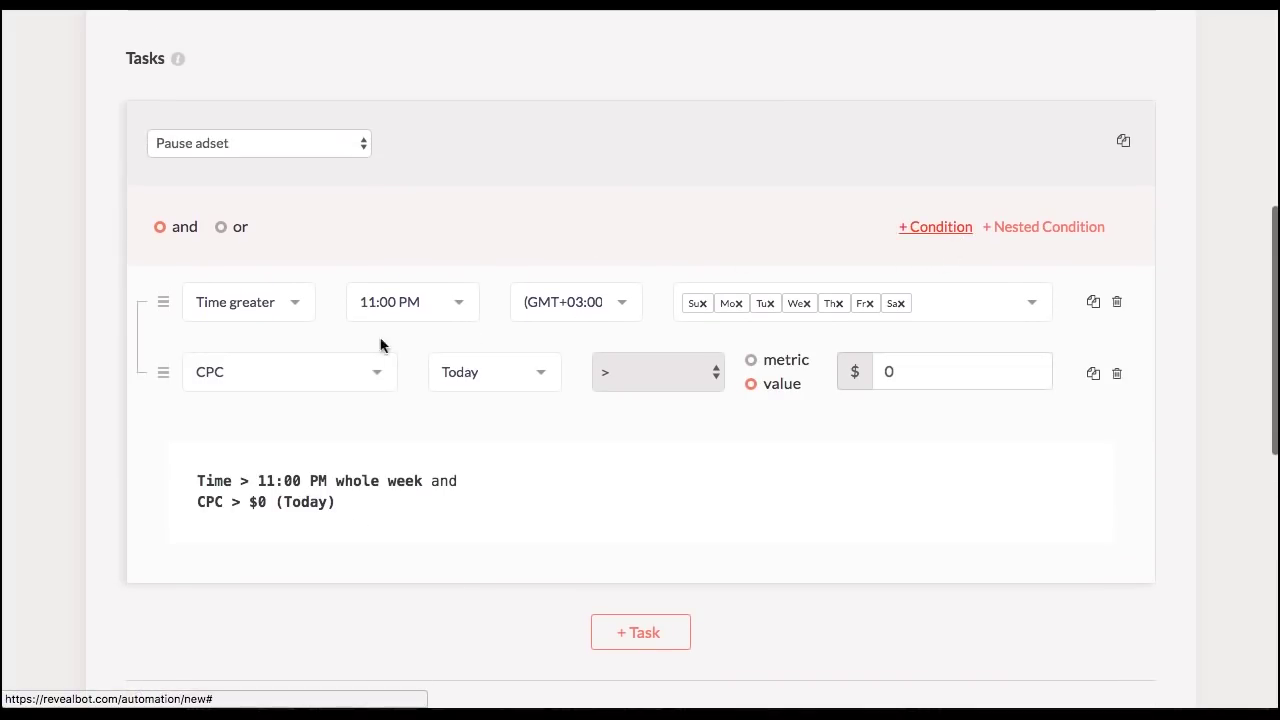
left_click(330, 363)
left_click(286, 447)
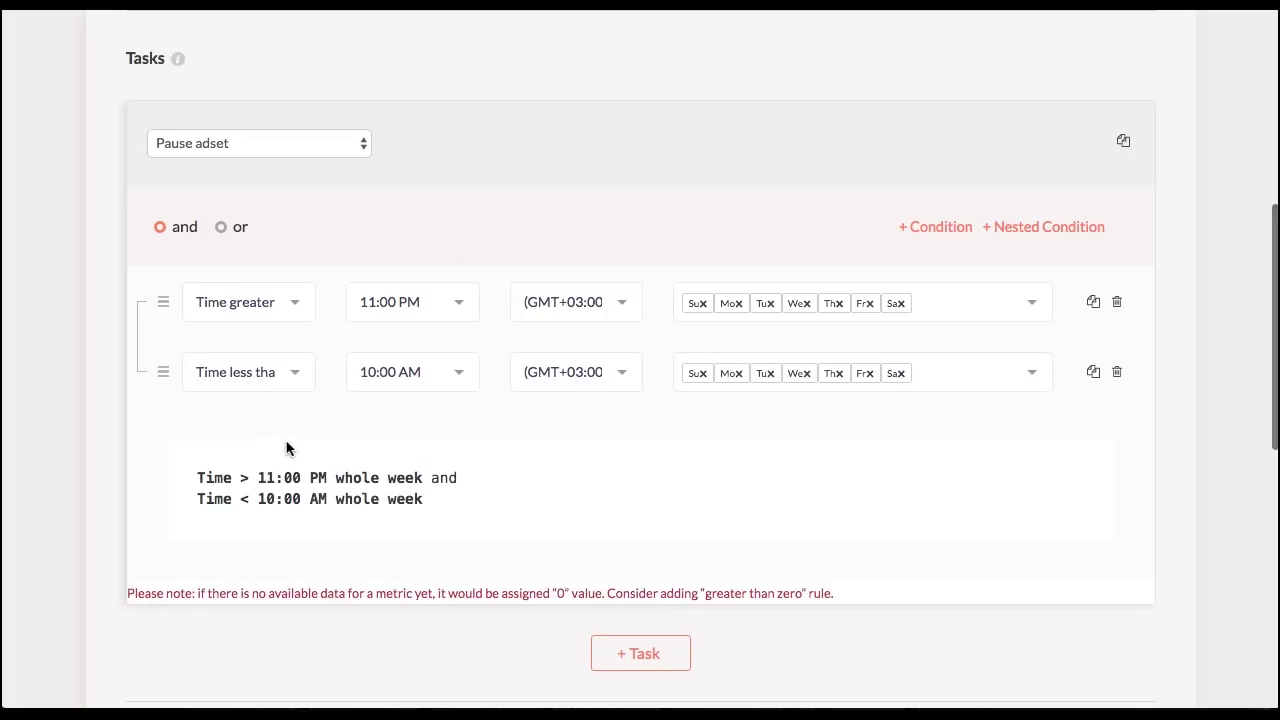
left_click(435, 375)
left_click(426, 412)
Add a third condition requiring today's ROAS (Pixel Purchase Revenue / Spend) to be less than 2
scroll(426, 273, "up", 1)
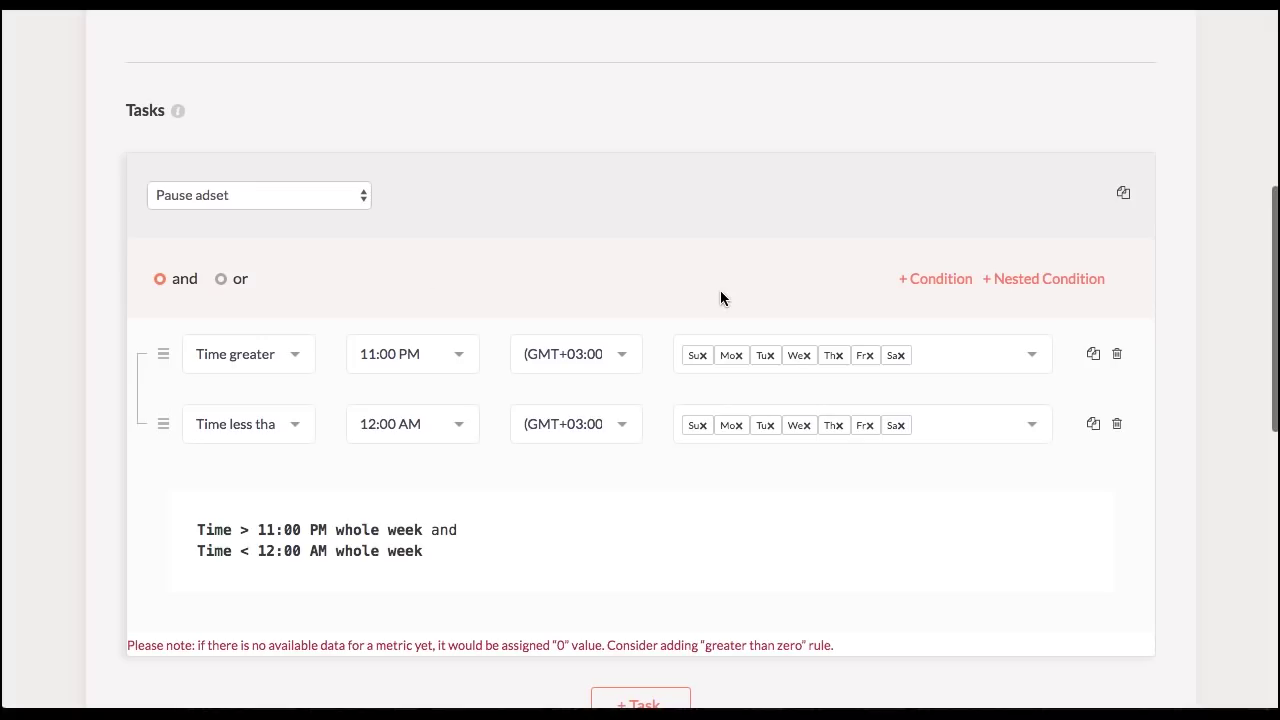
left_click(924, 290)
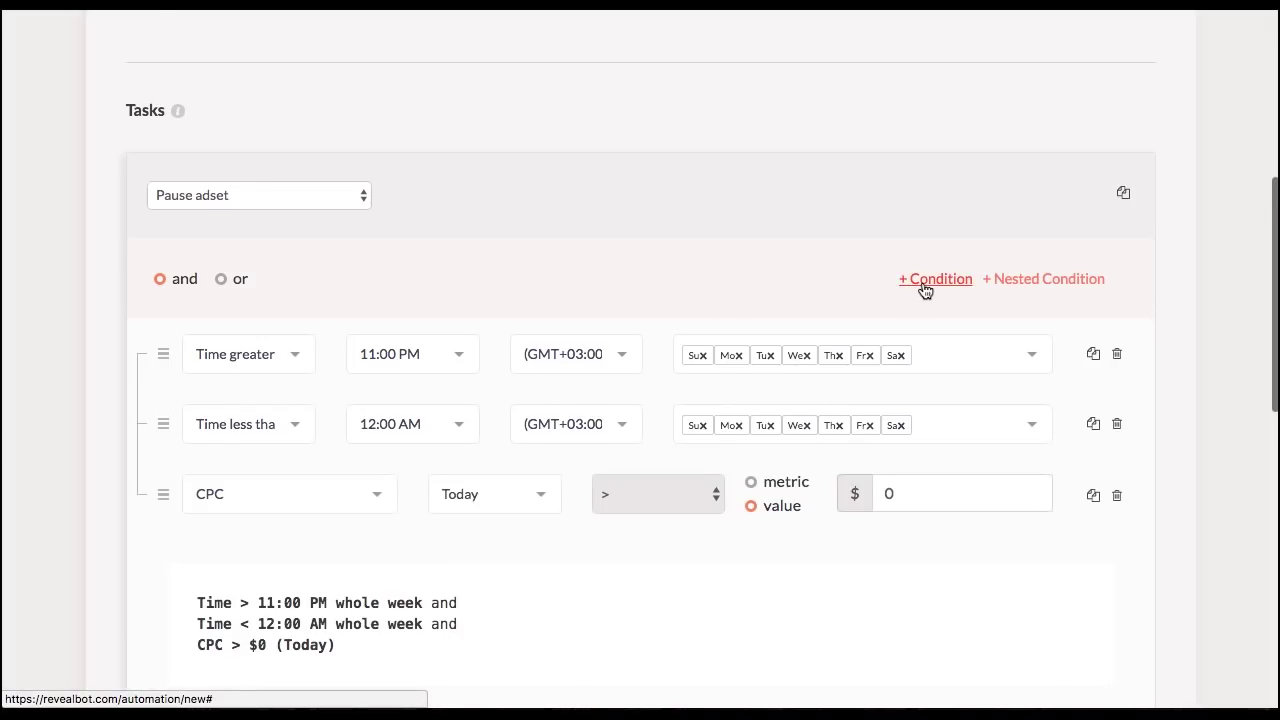
scroll(657, 220, "down", 1)
left_click(250, 430)
type("roas")
left_click(300, 466)
left_click(631, 433)
left_click(607, 410)
double_click(886, 431)
type("2")
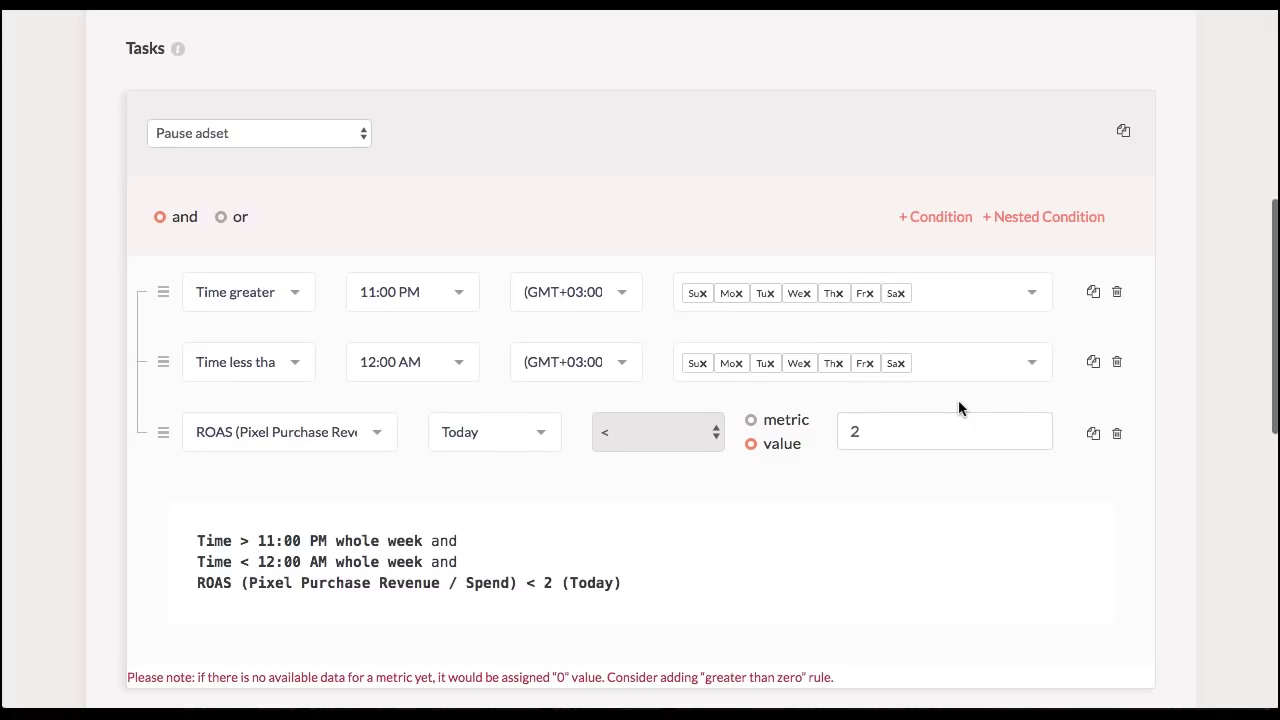
Delete the ROAS condition from the Pause adset task
scroll(954, 390, "down", 1)
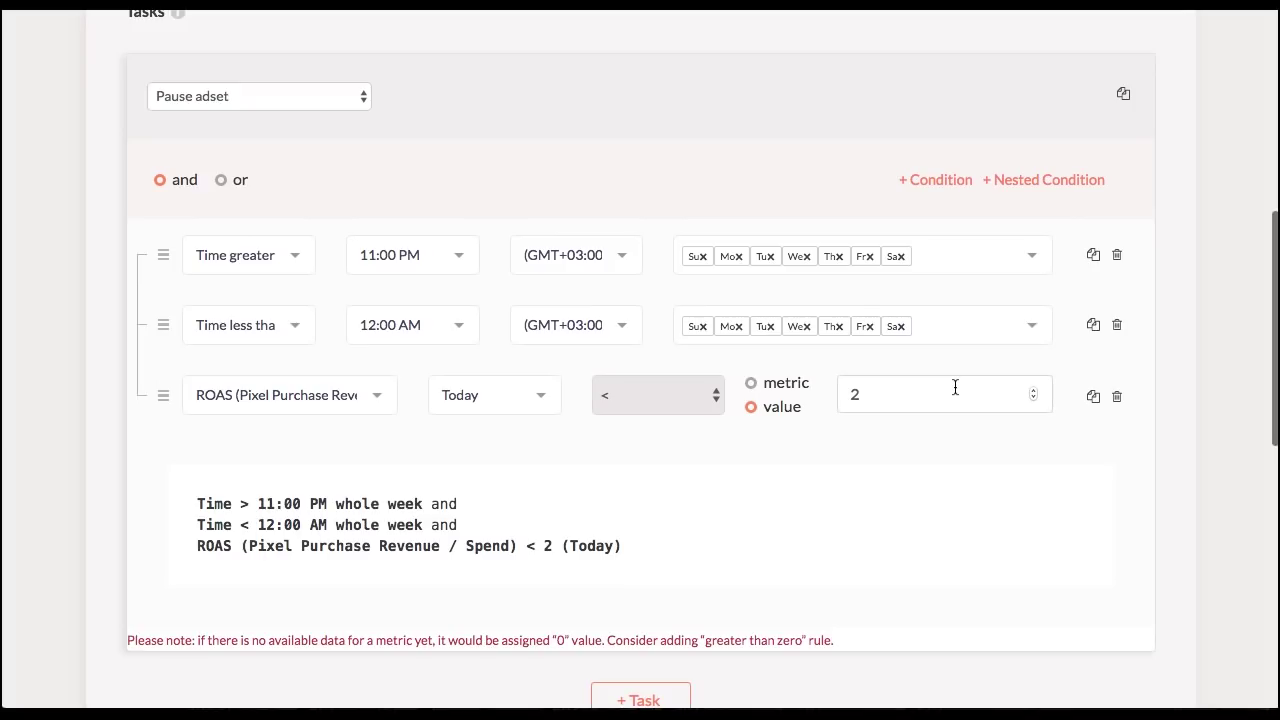
scroll(955, 387, "up", 2)
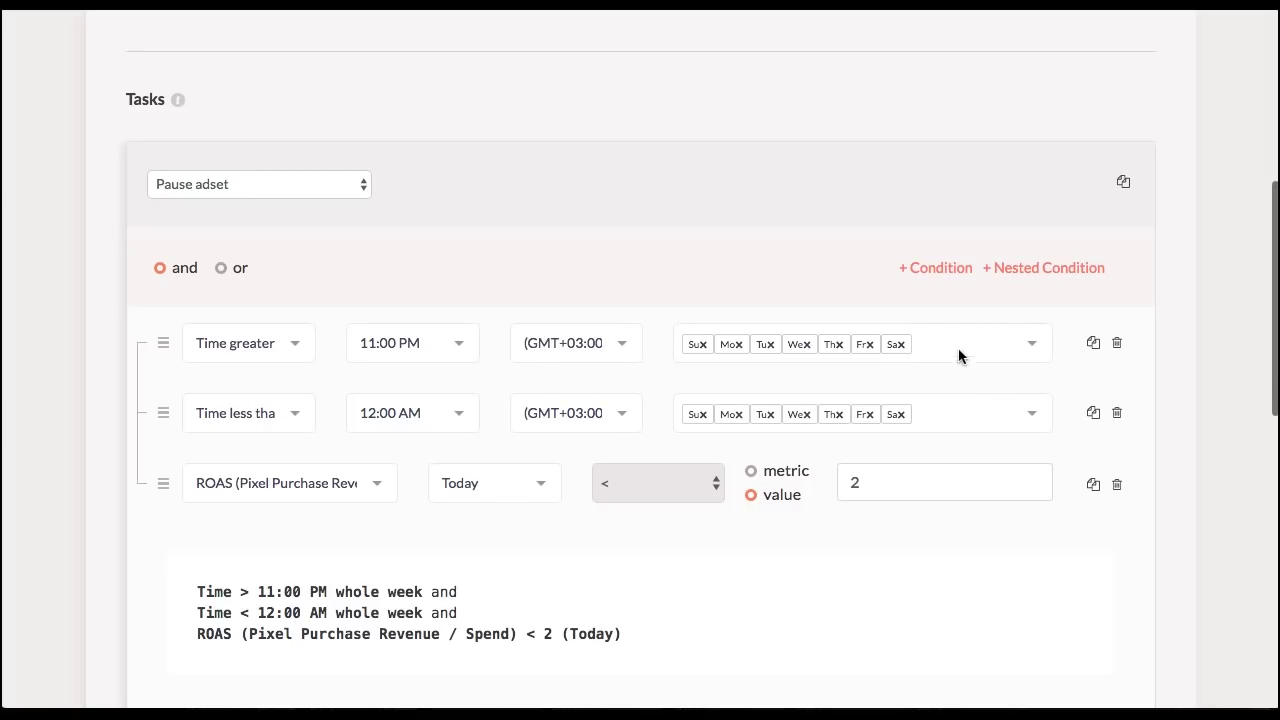
left_click(1118, 485)
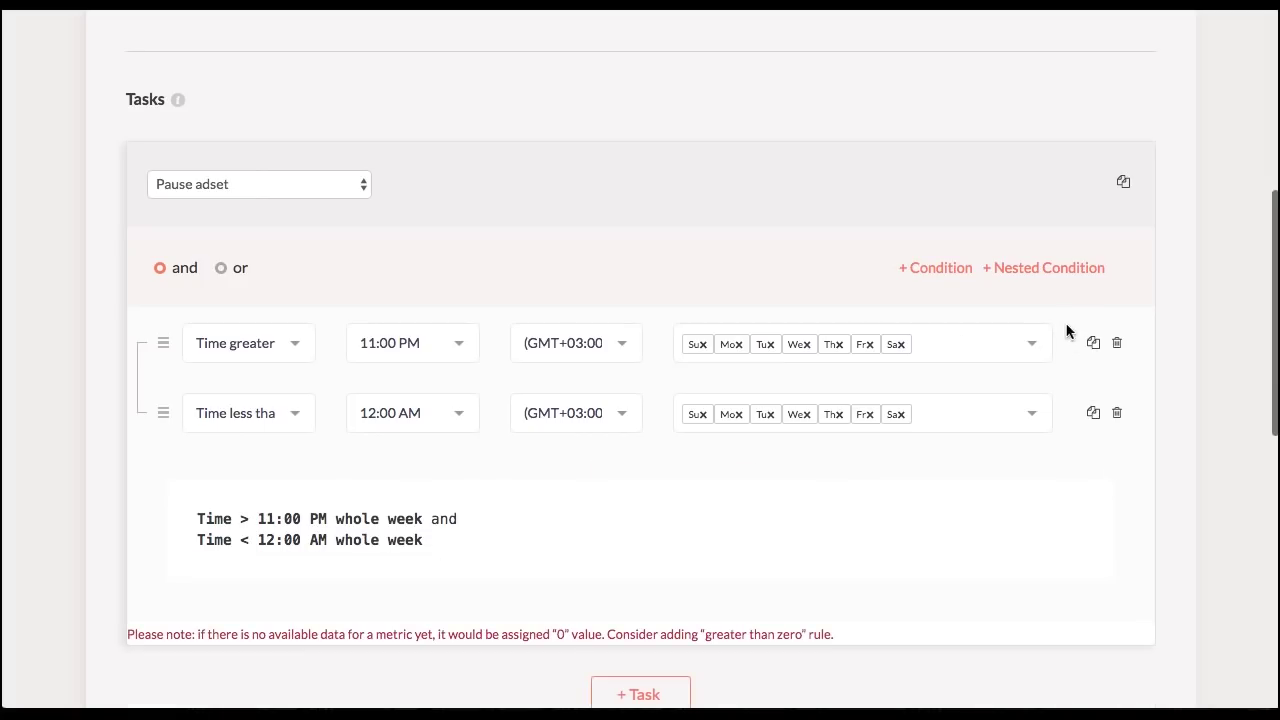
Add a nested condition group to the Pause adset task requiring today's ROAS (Pixel Purchase Revenue / Spend) to be less than 2
left_click(1055, 277)
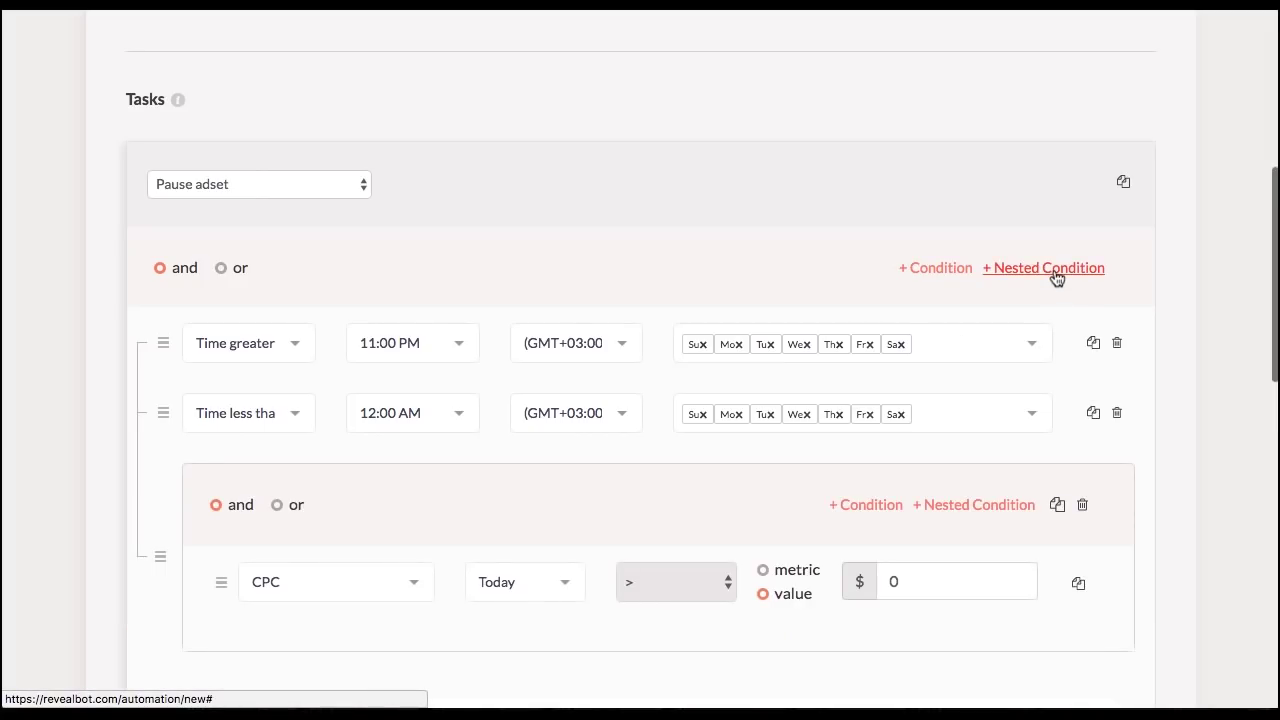
scroll(1059, 277, "down", 2)
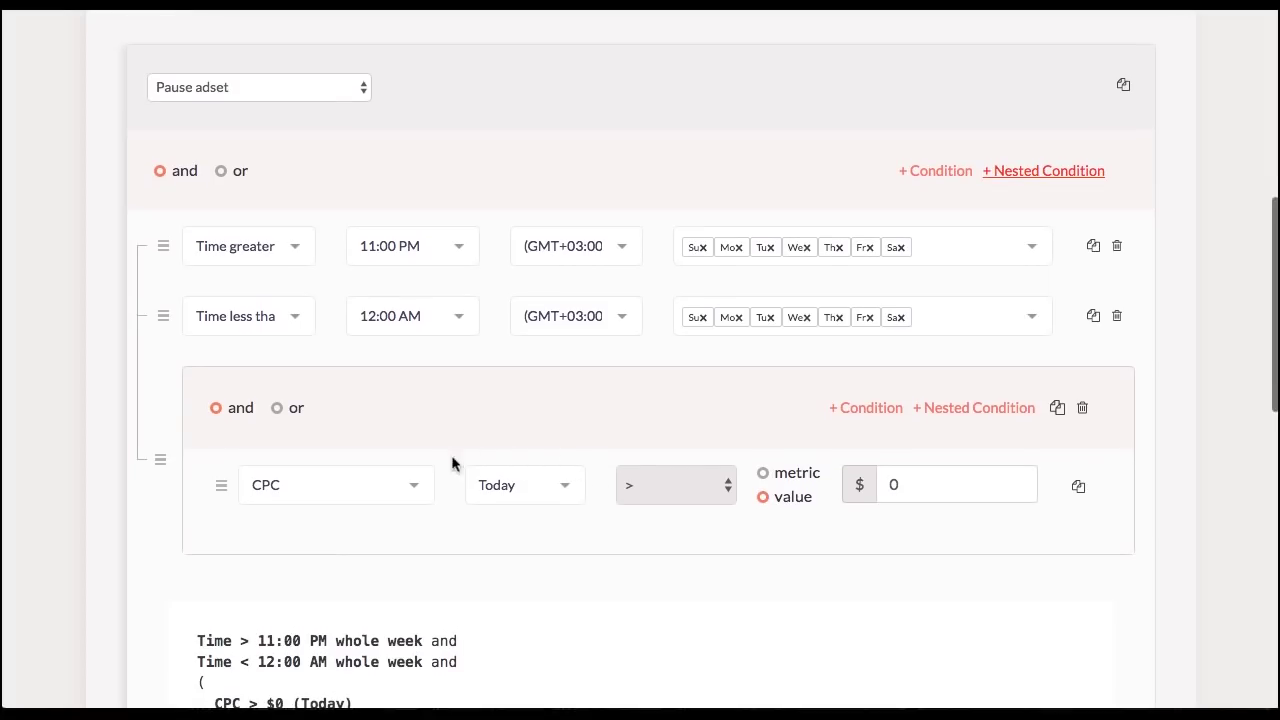
left_click(346, 480)
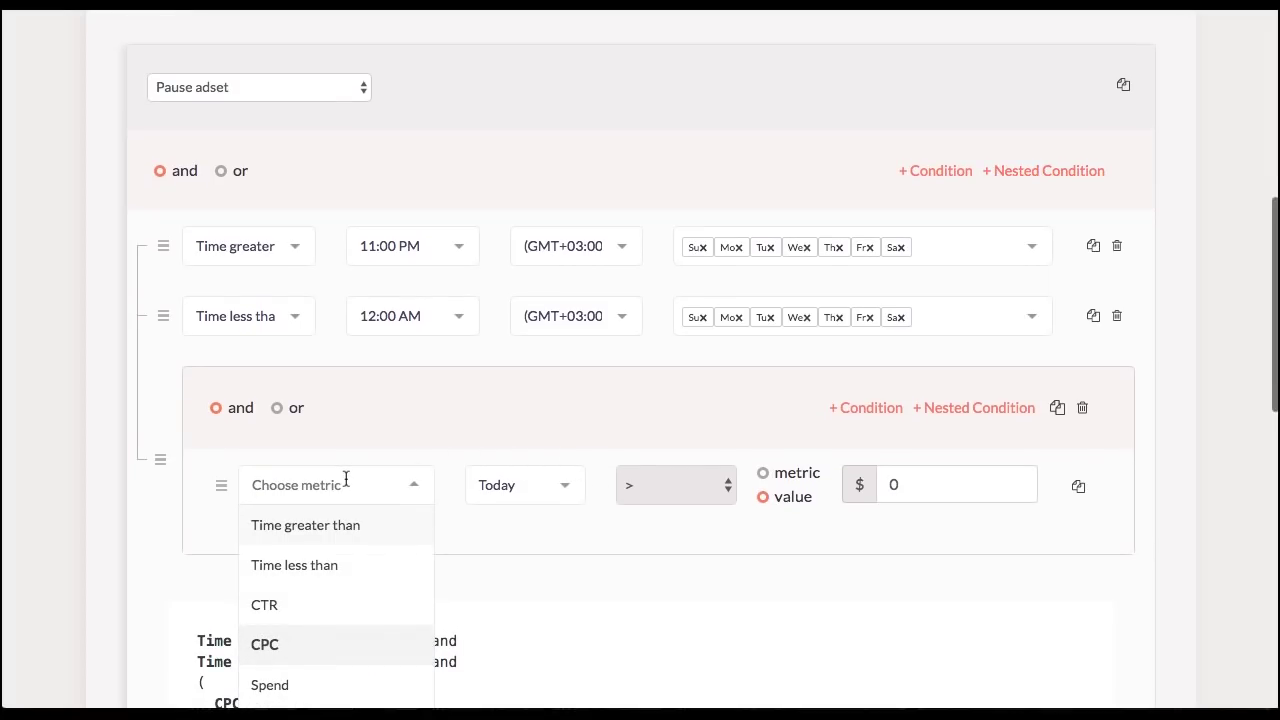
type("roas")
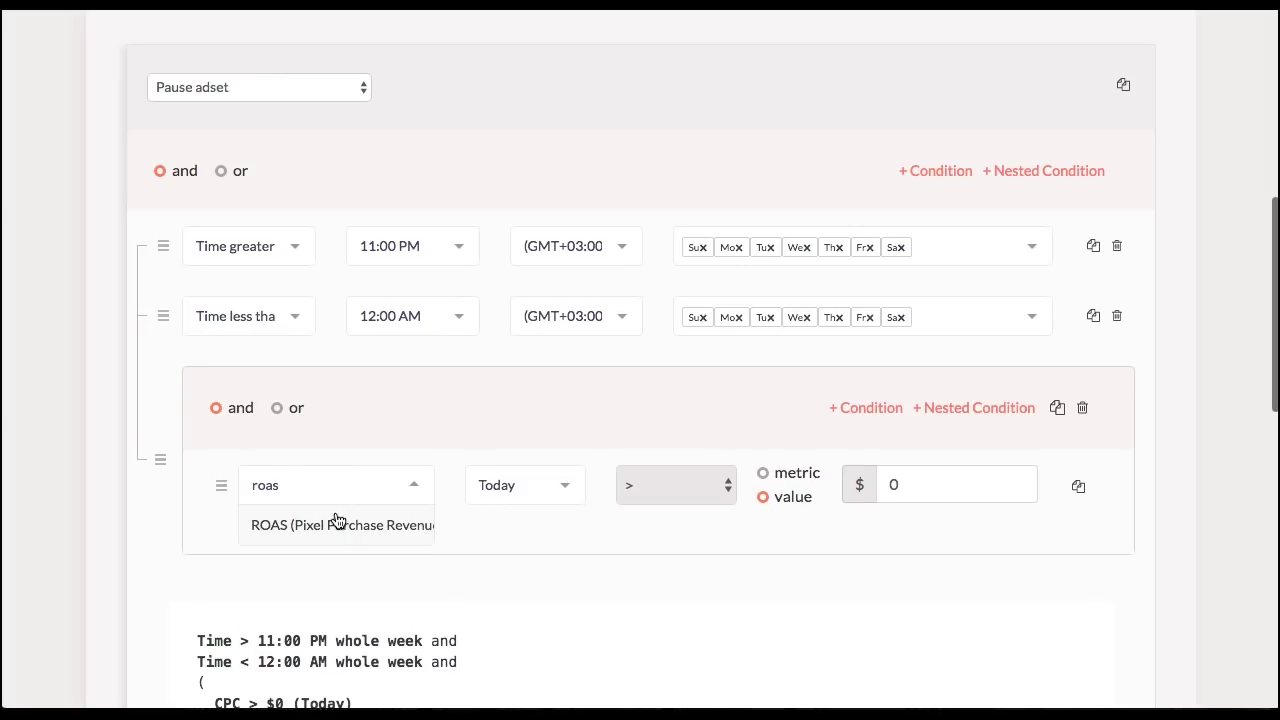
left_click(334, 522)
left_click(682, 490)
left_click(672, 463)
double_click(914, 485)
type("2")
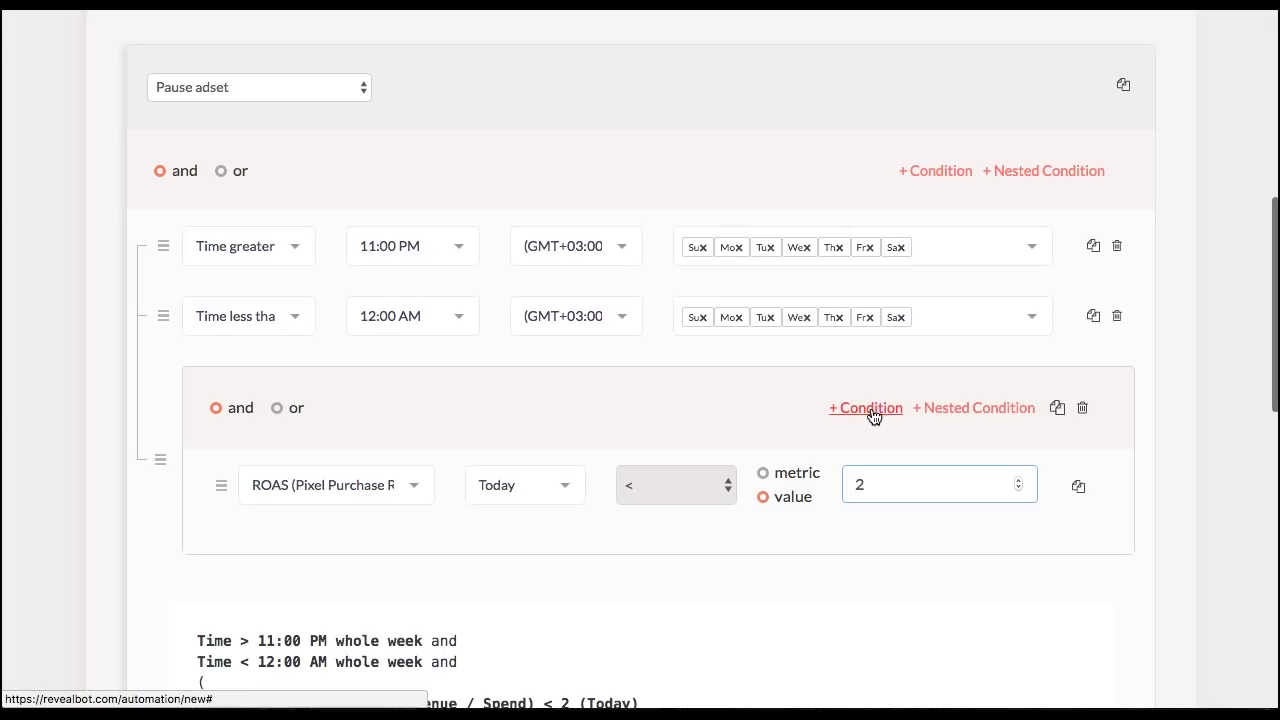
Add a nested condition for today's Cost Per Lead (Pixel) greater than $5 and combine the nested group with "or"
left_click(866, 409)
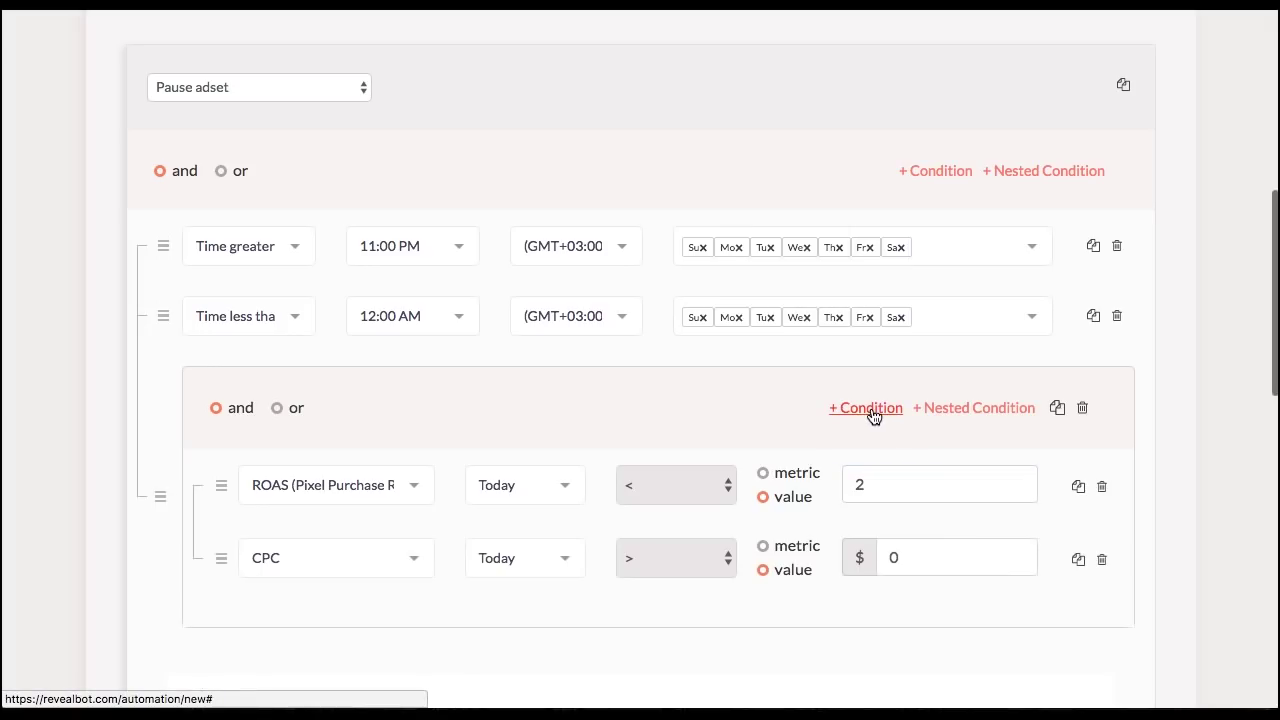
left_click(317, 555)
type("cost p")
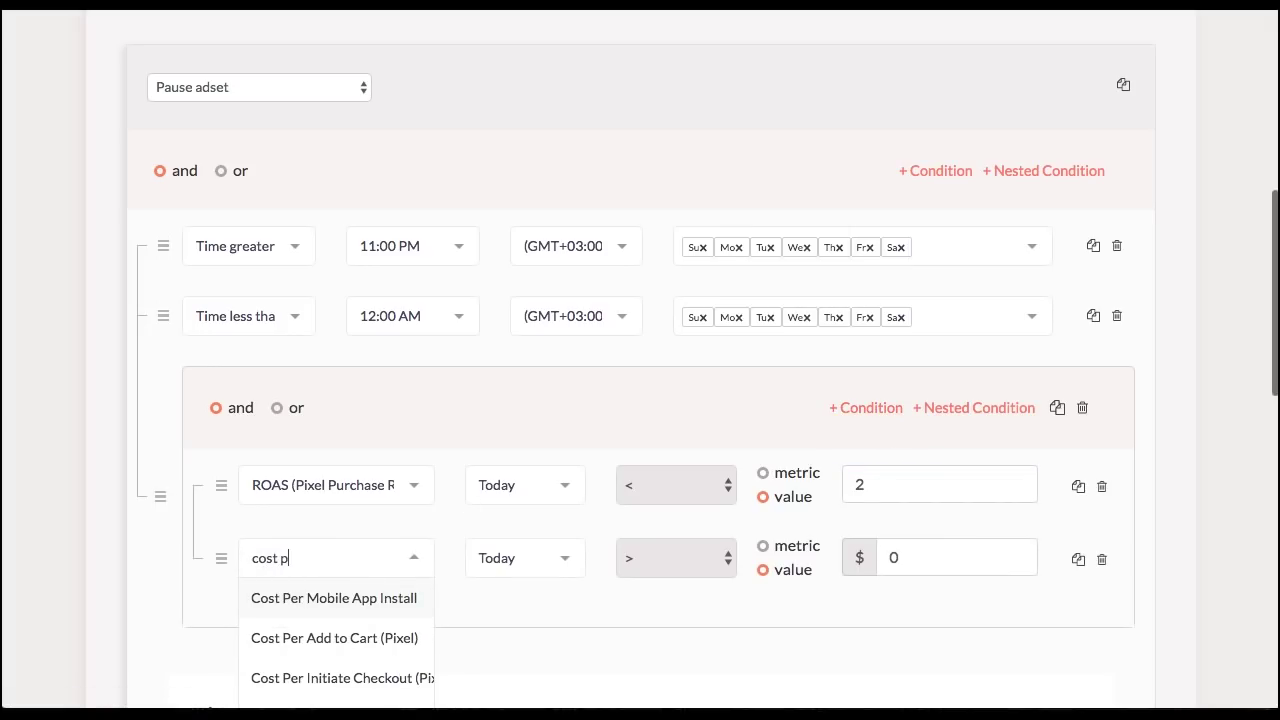
type("er lead")
key("Return")
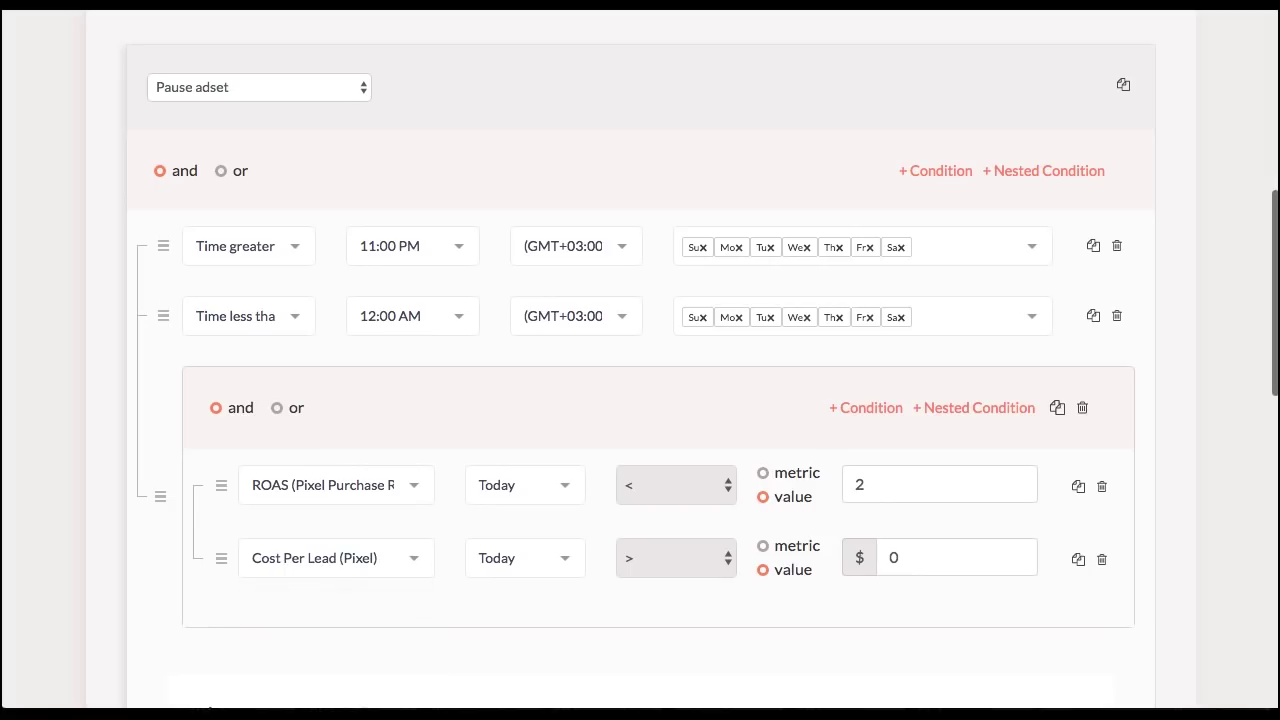
left_click(915, 557)
double_click(921, 553)
type("5")
left_click(928, 597)
Review the task's time conditions and nested ROAS or Cost Per Lead group against the written logic summary
scroll(457, 371, "up", 1)
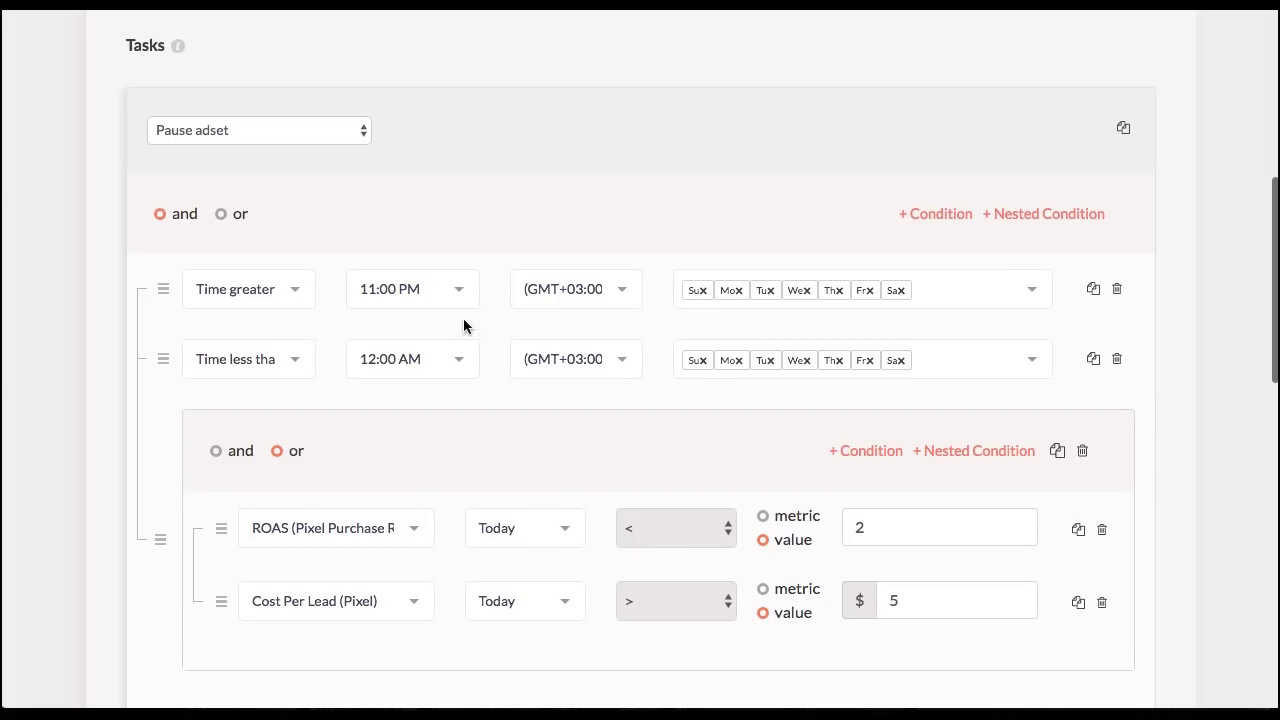
scroll(289, 314, "down", 4)
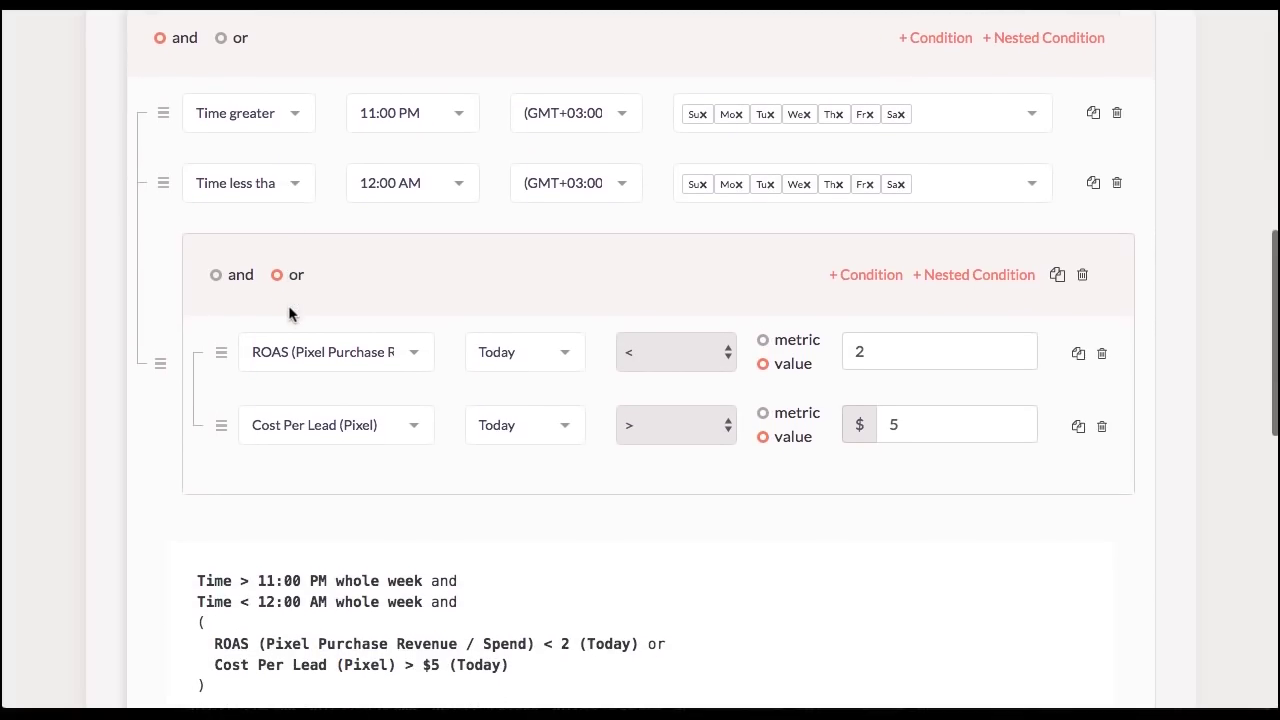
scroll(289, 314, "down", 3)
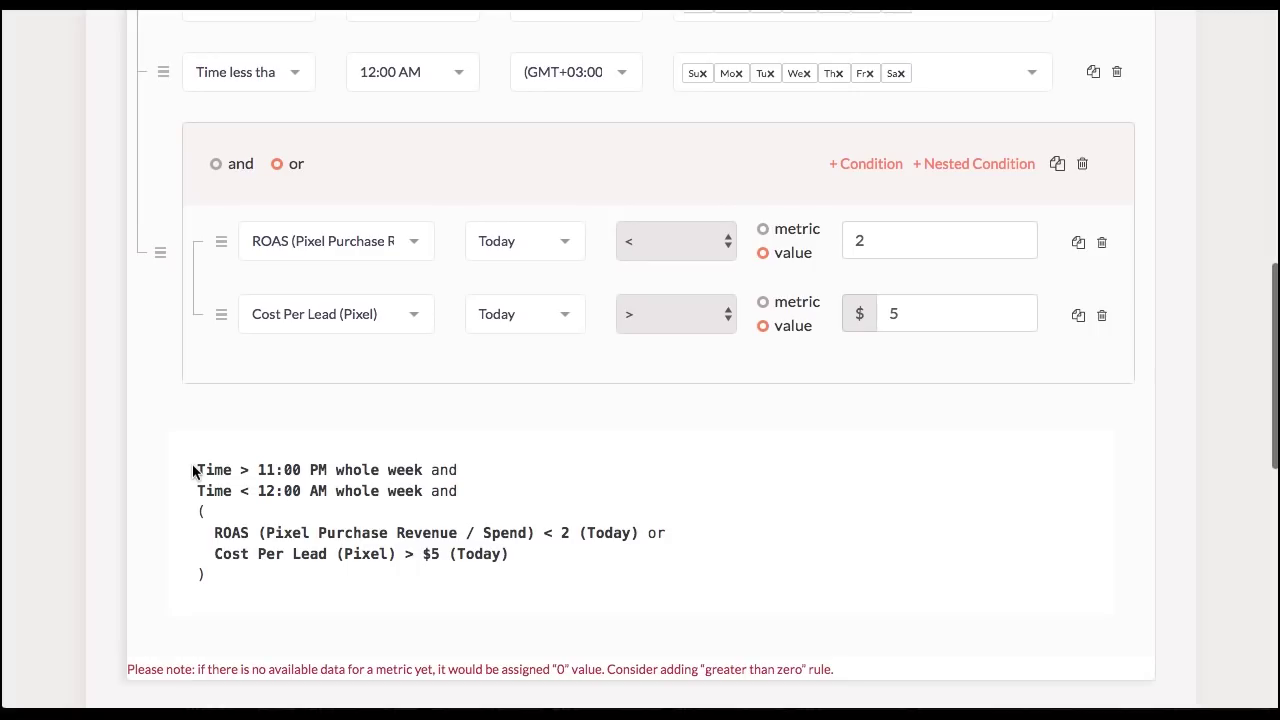
left_click_drag(196, 470, 297, 591)
left_click(297, 591)
scroll(303, 443, "up", 1)
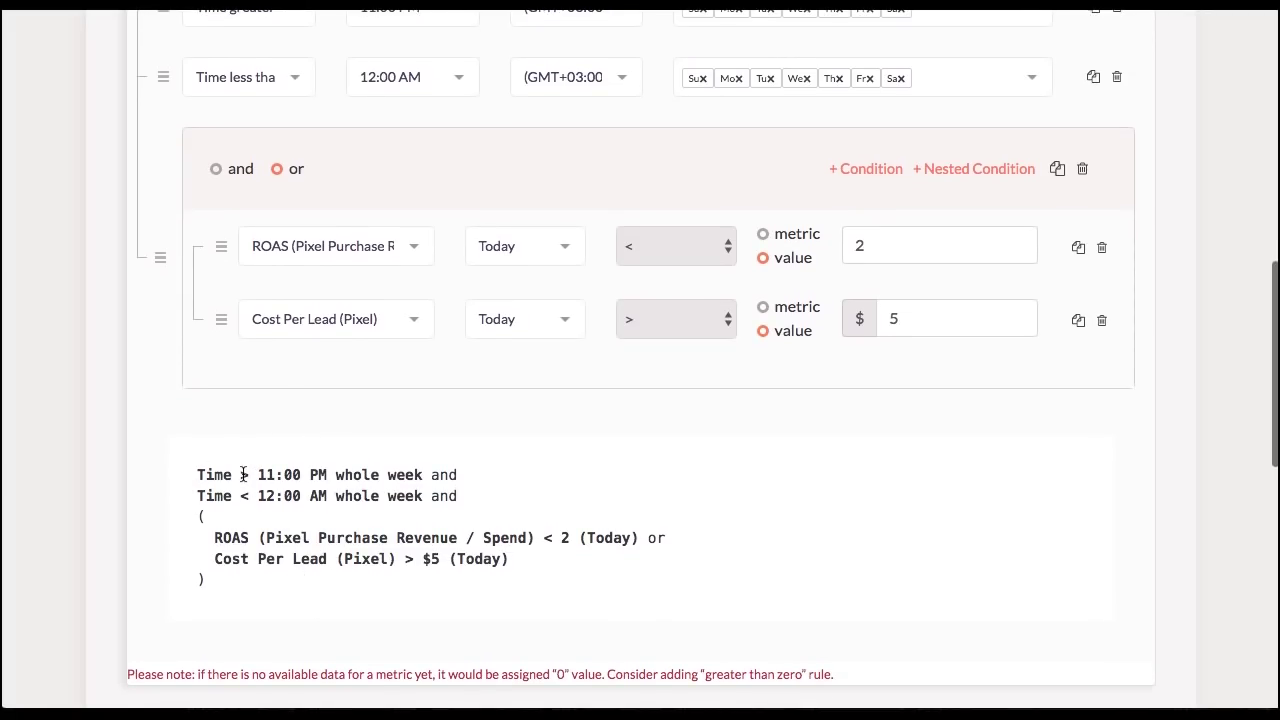
scroll(243, 474, "up", 5)
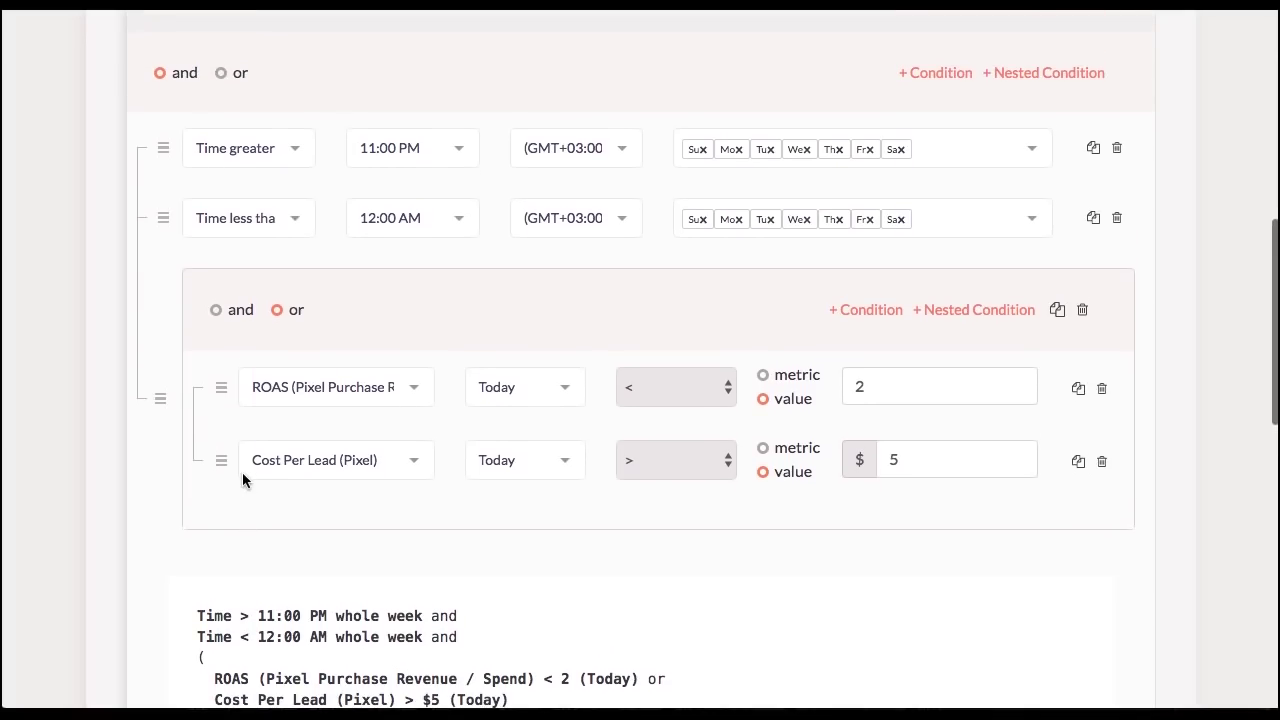
scroll(242, 479, "up", 1)
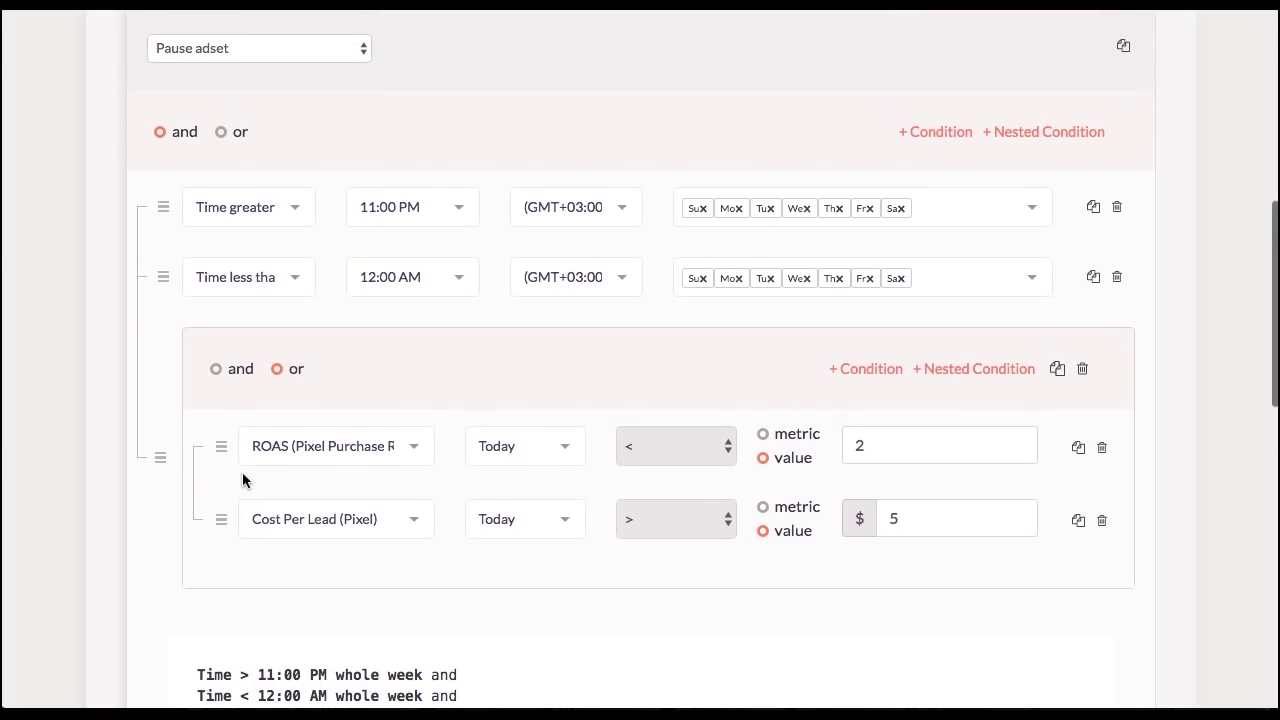
scroll(242, 472, "up", 3)
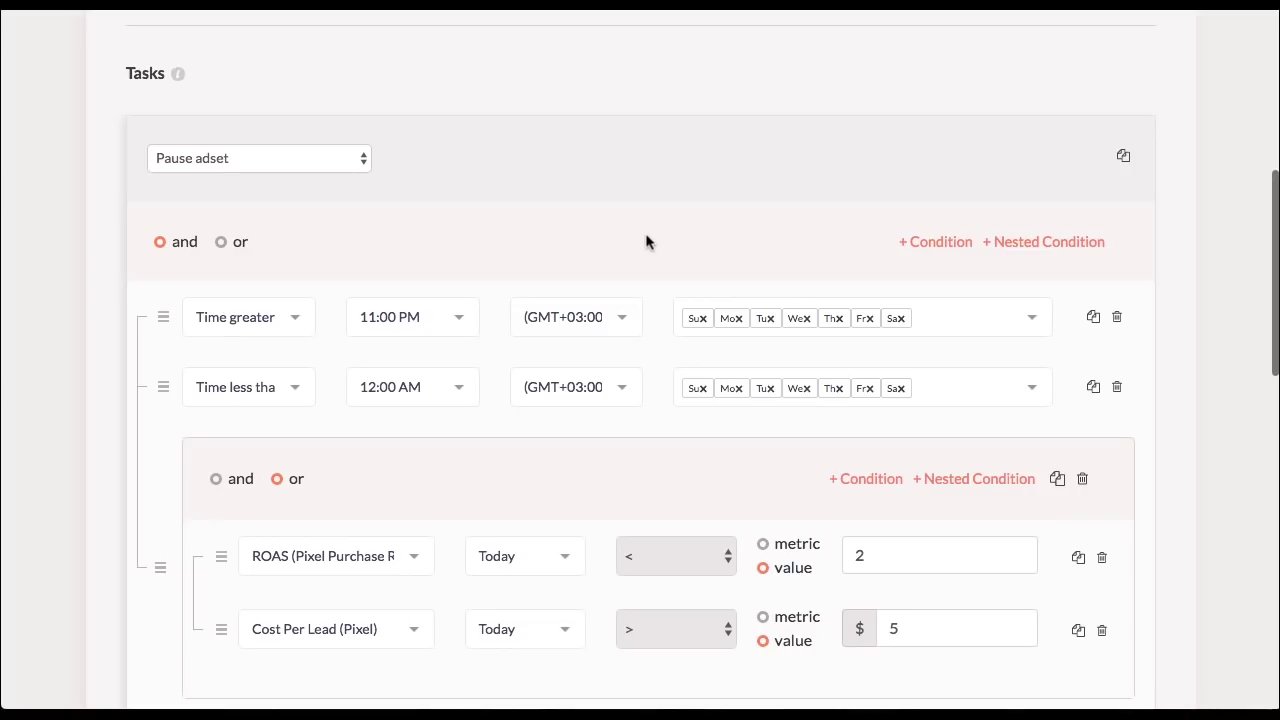
Enable notifications for the rule, sending them to the marketing Slack channel and to a team member's email
scroll(646, 241, "down", 20)
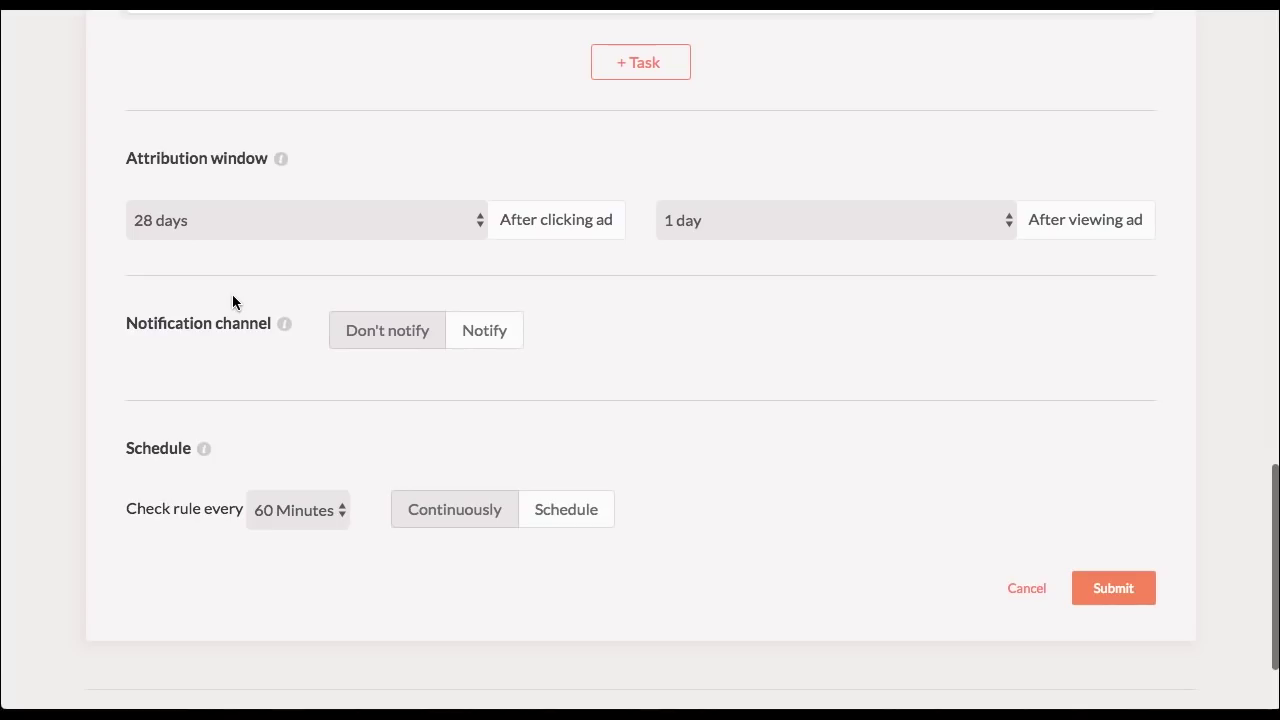
left_click(498, 334)
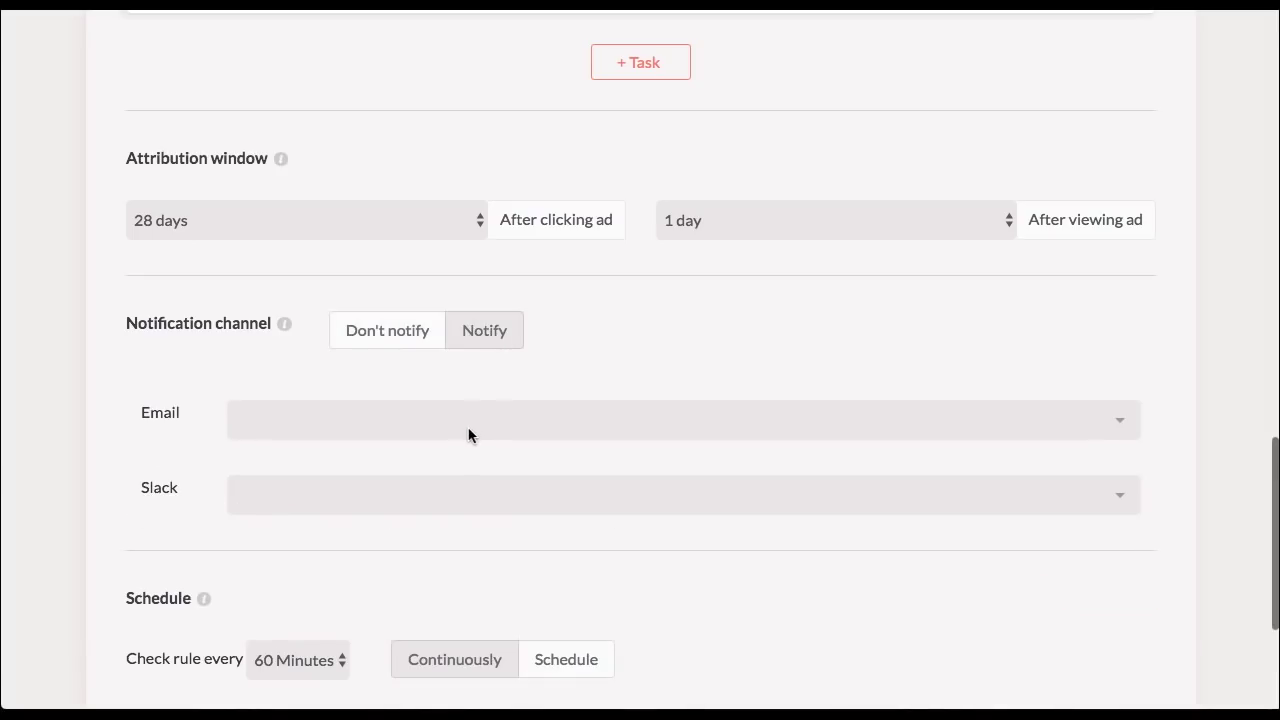
left_click(460, 495)
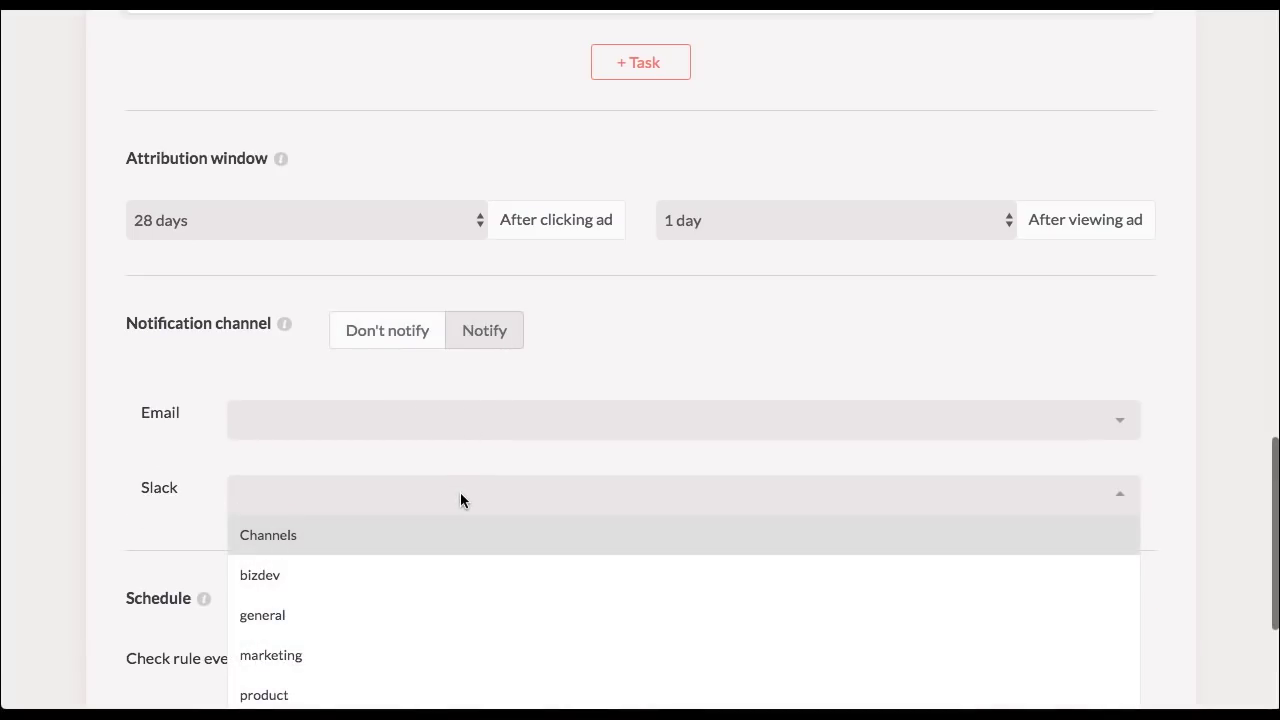
left_click(401, 651)
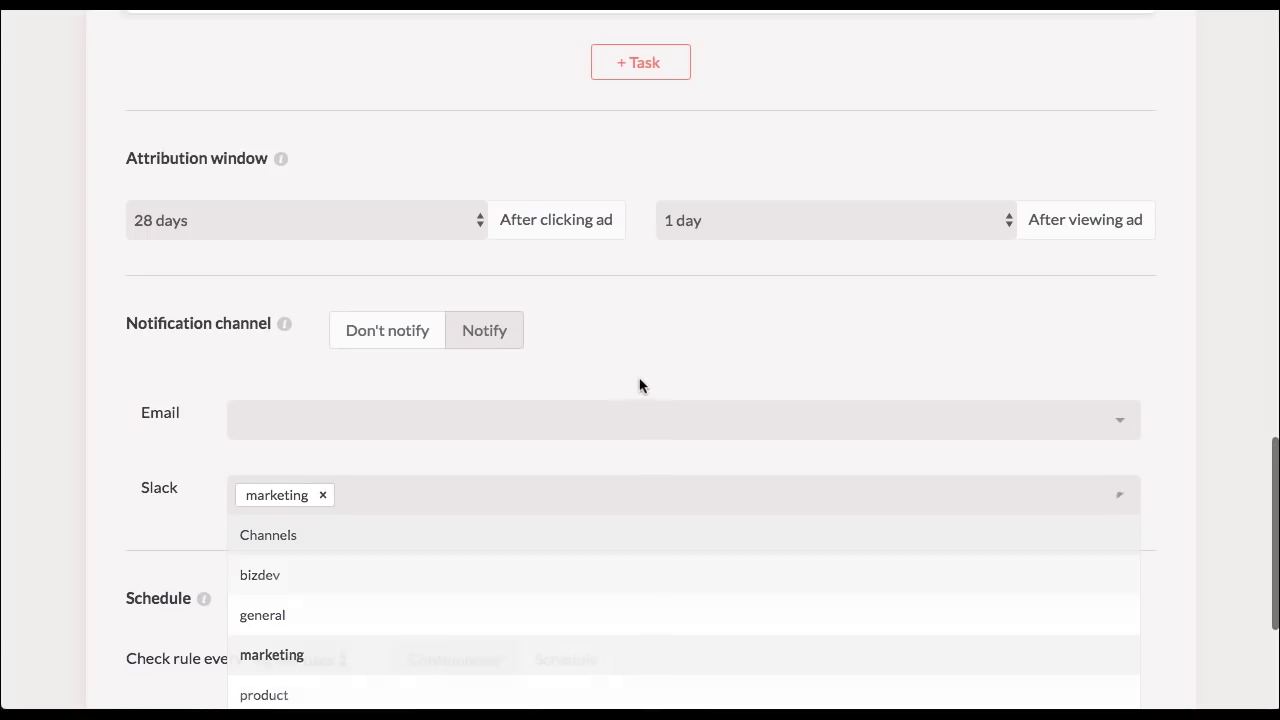
left_click(638, 420)
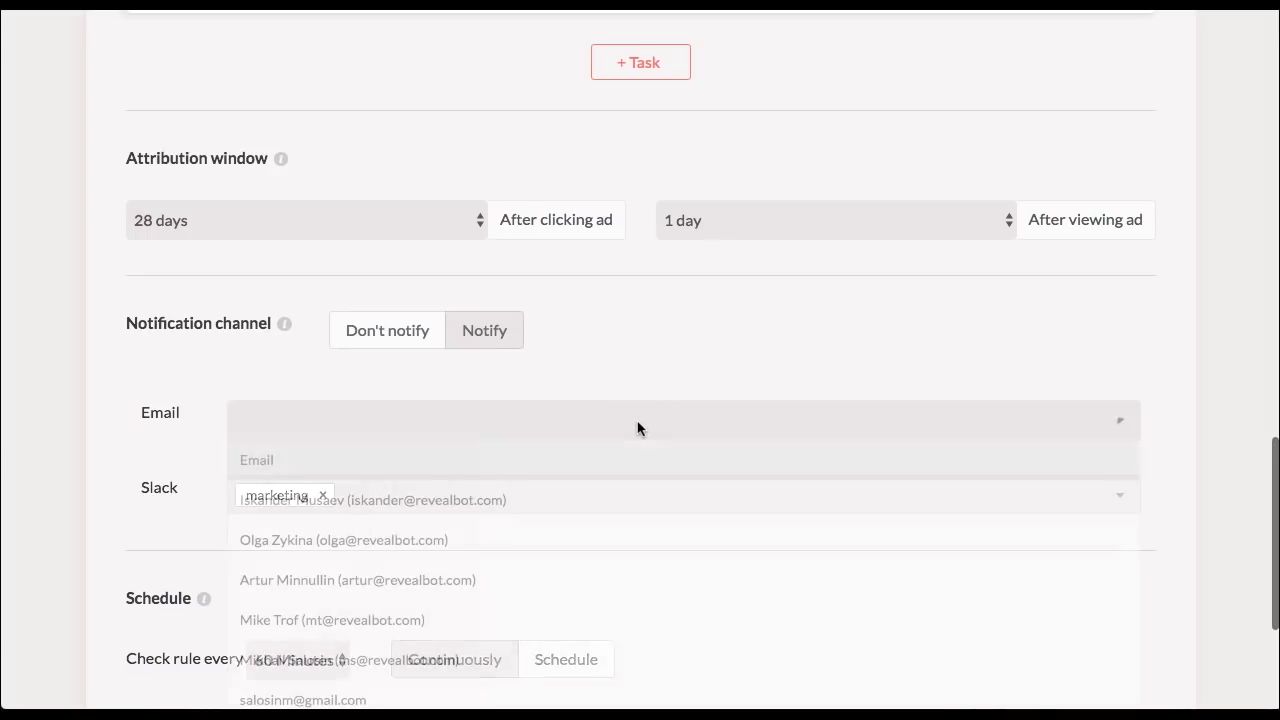
left_click(566, 500)
left_click(666, 323)
Set the rule to be checked every 15 minutes and submit it
scroll(667, 322, "down", 2)
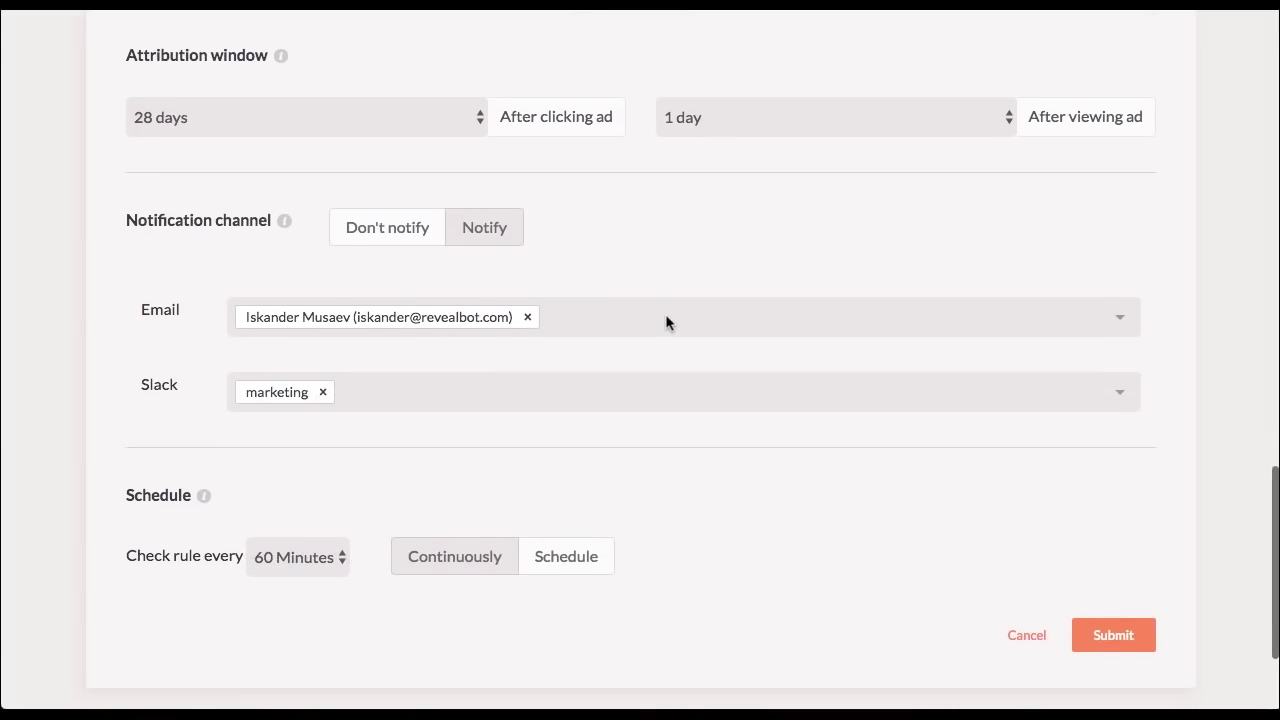
scroll(666, 322, "down", 3)
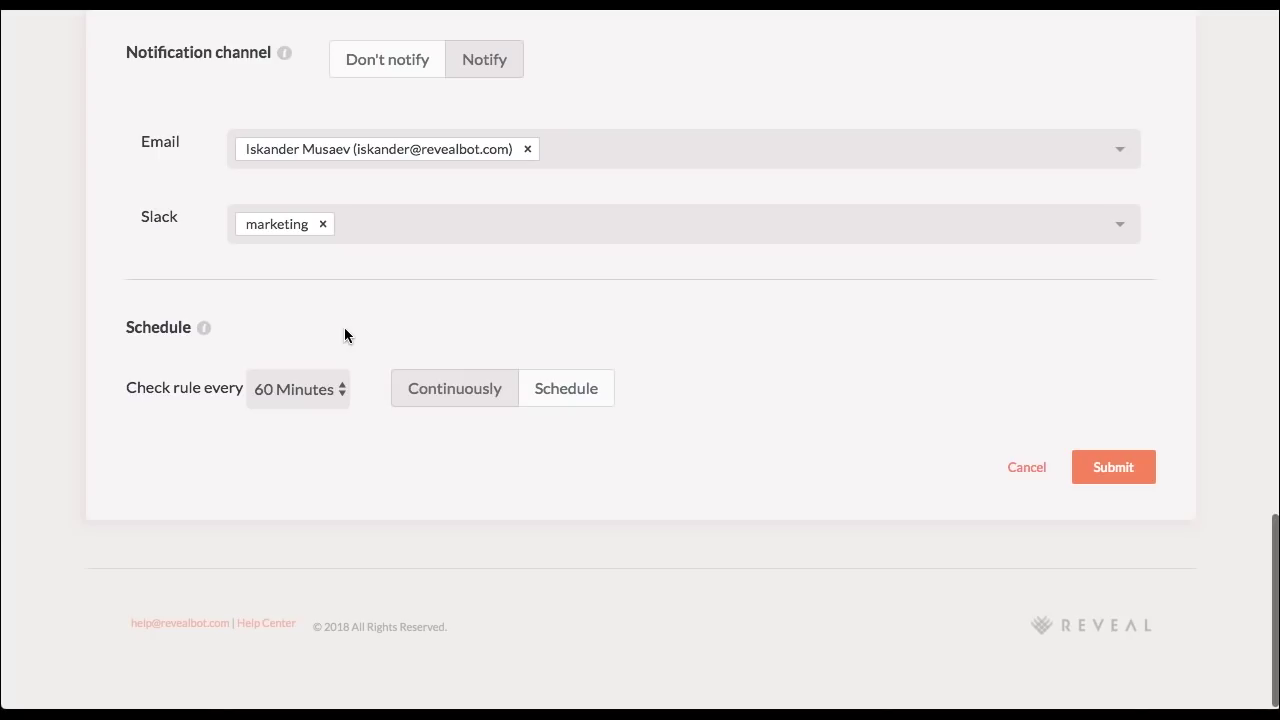
left_click(322, 389)
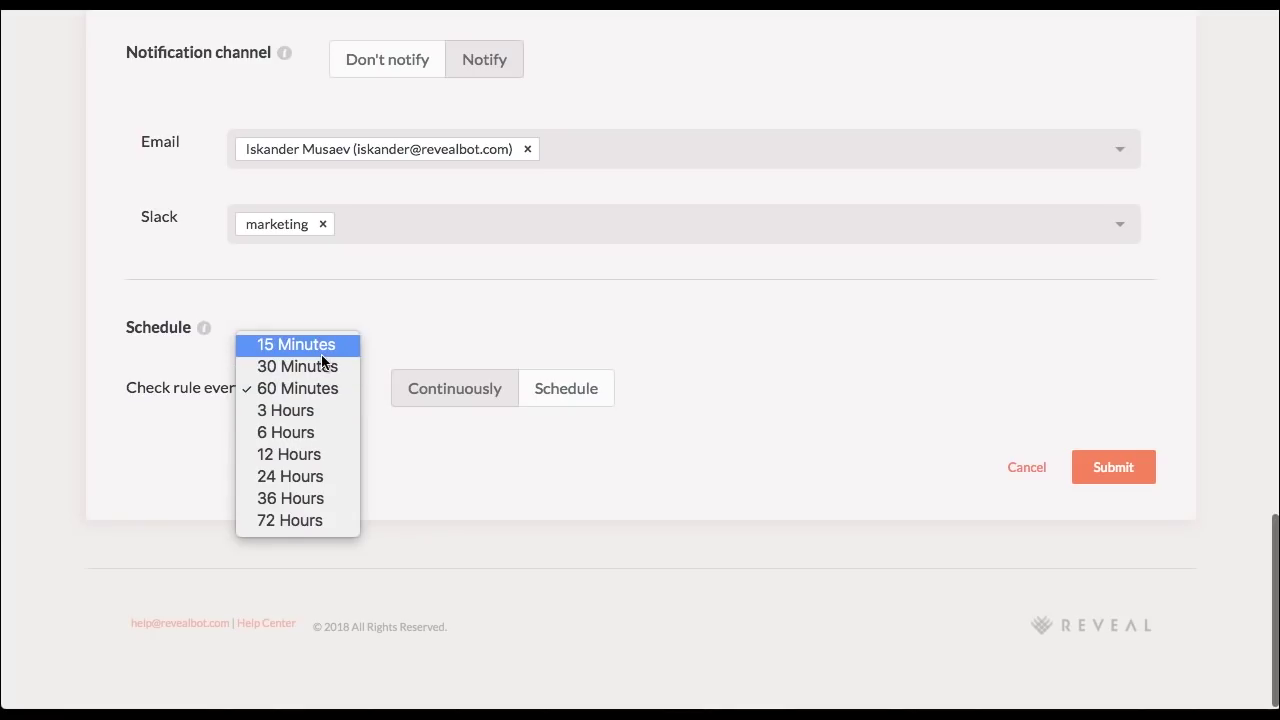
left_click(321, 353)
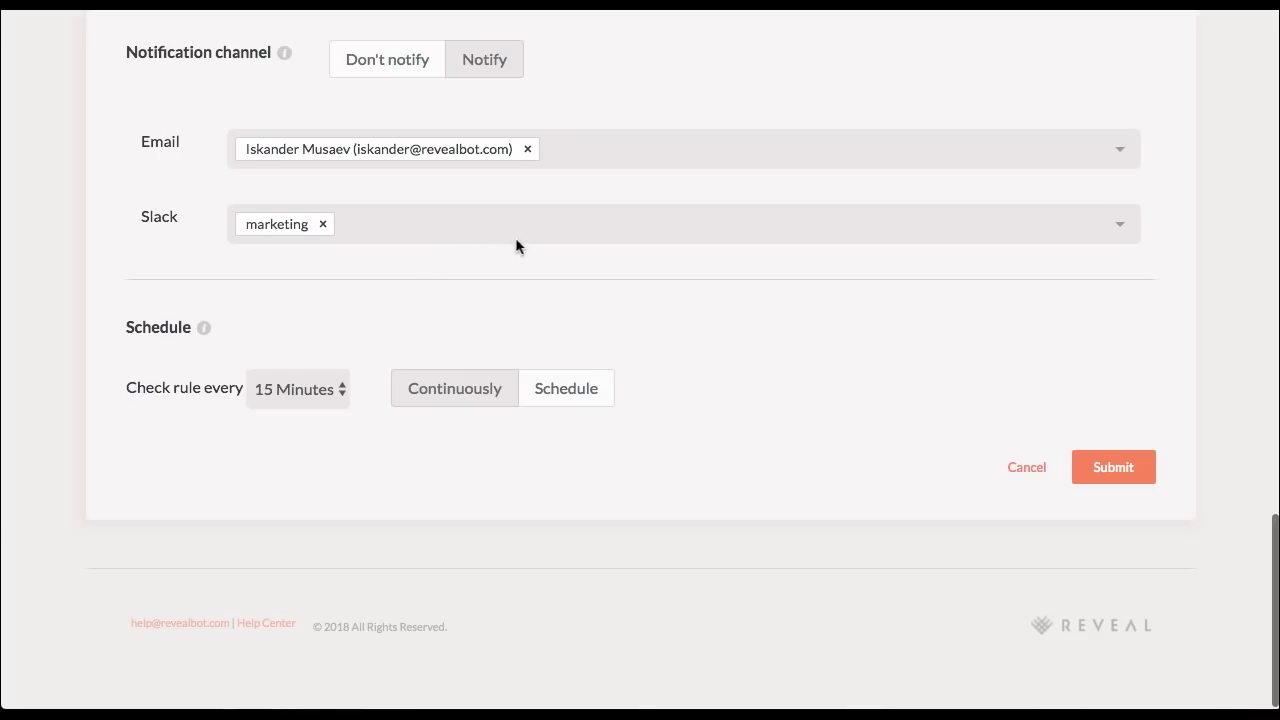
left_click(1120, 463)
Open the activity log of the "Pause if CPA > $10" rule and review its settings and rule checks
scroll(712, 212, "down", 3)
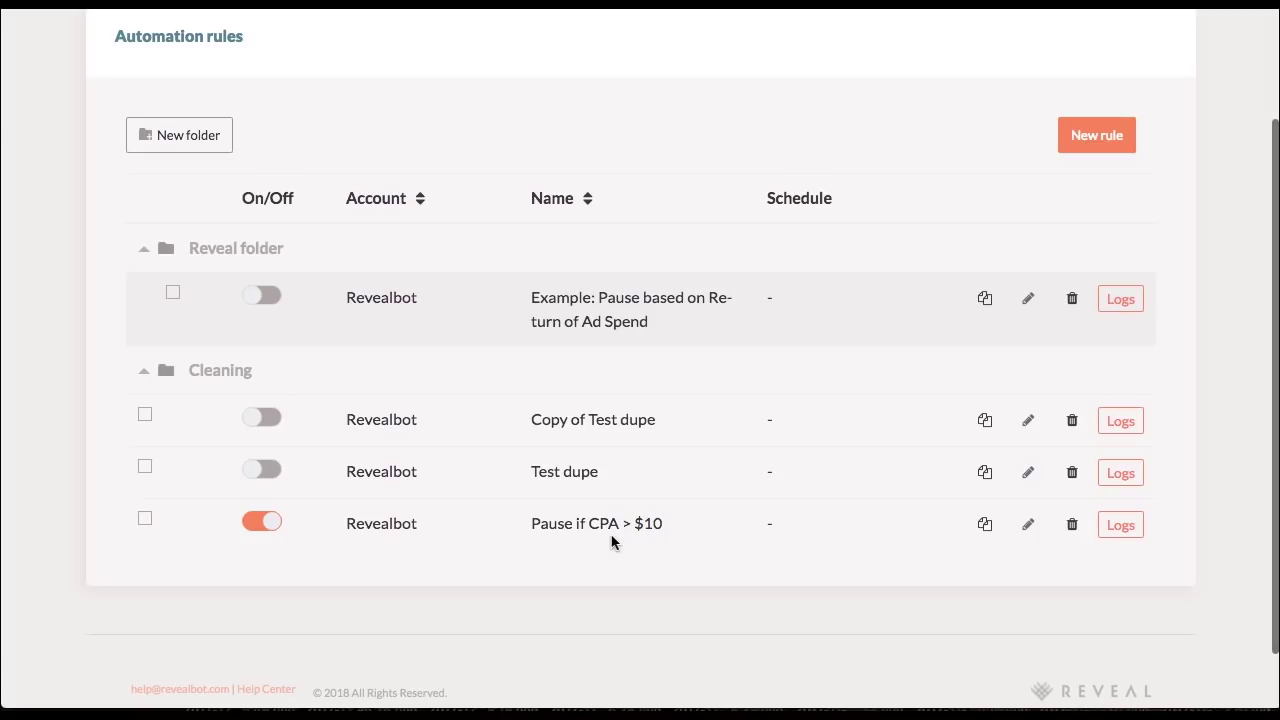
left_click(1121, 525)
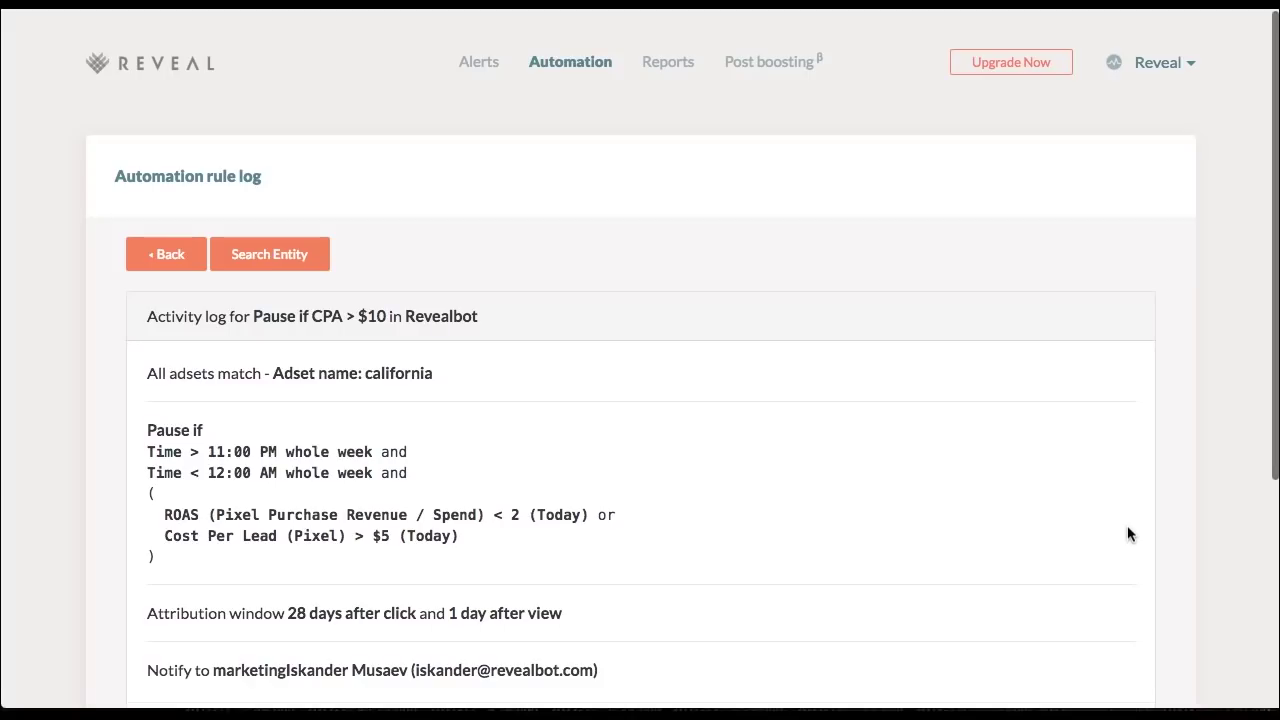
scroll(755, 400, "down", 3)
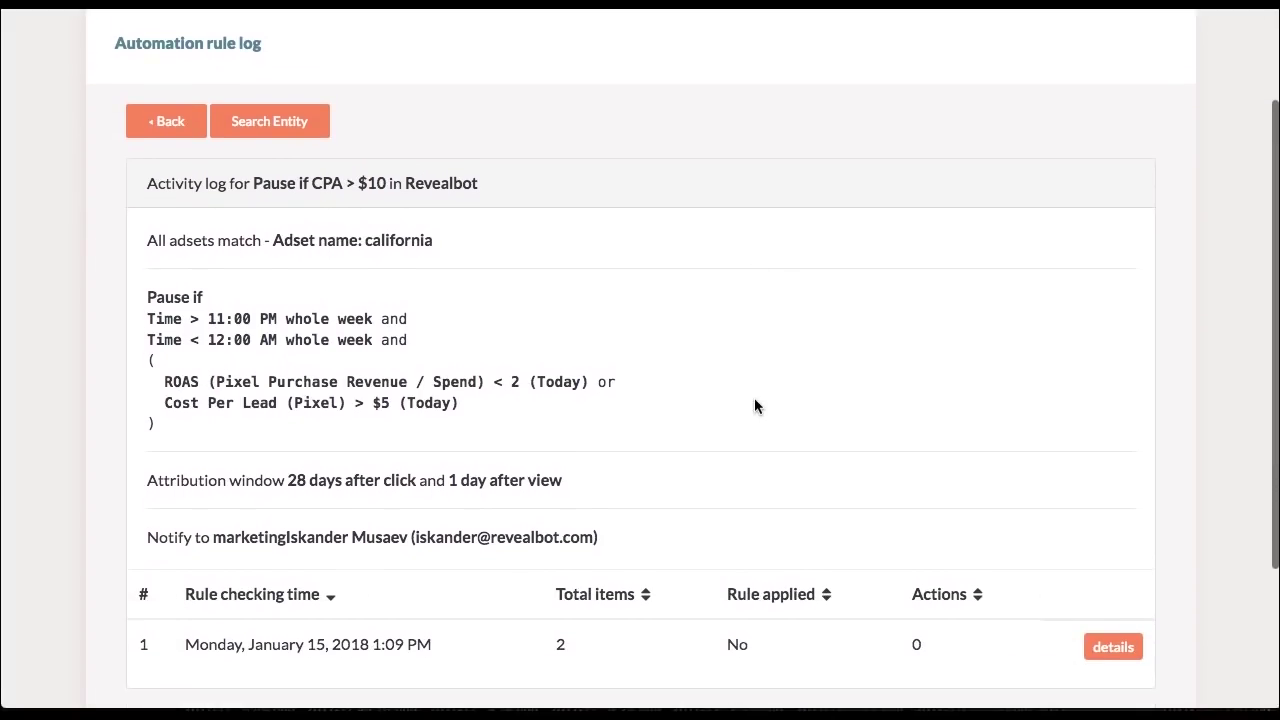
scroll(754, 405, "down", 1)
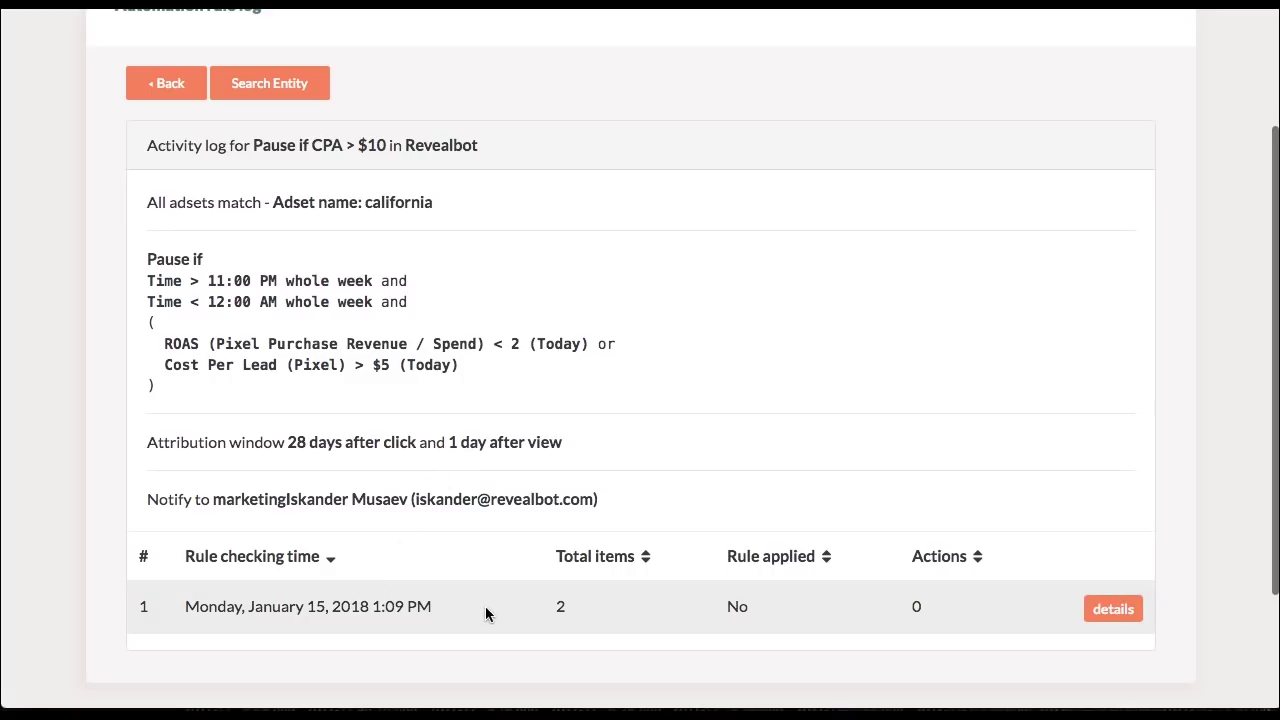
Open the details of the logged rule check and inspect which conditions each California adset met
left_click(1110, 614)
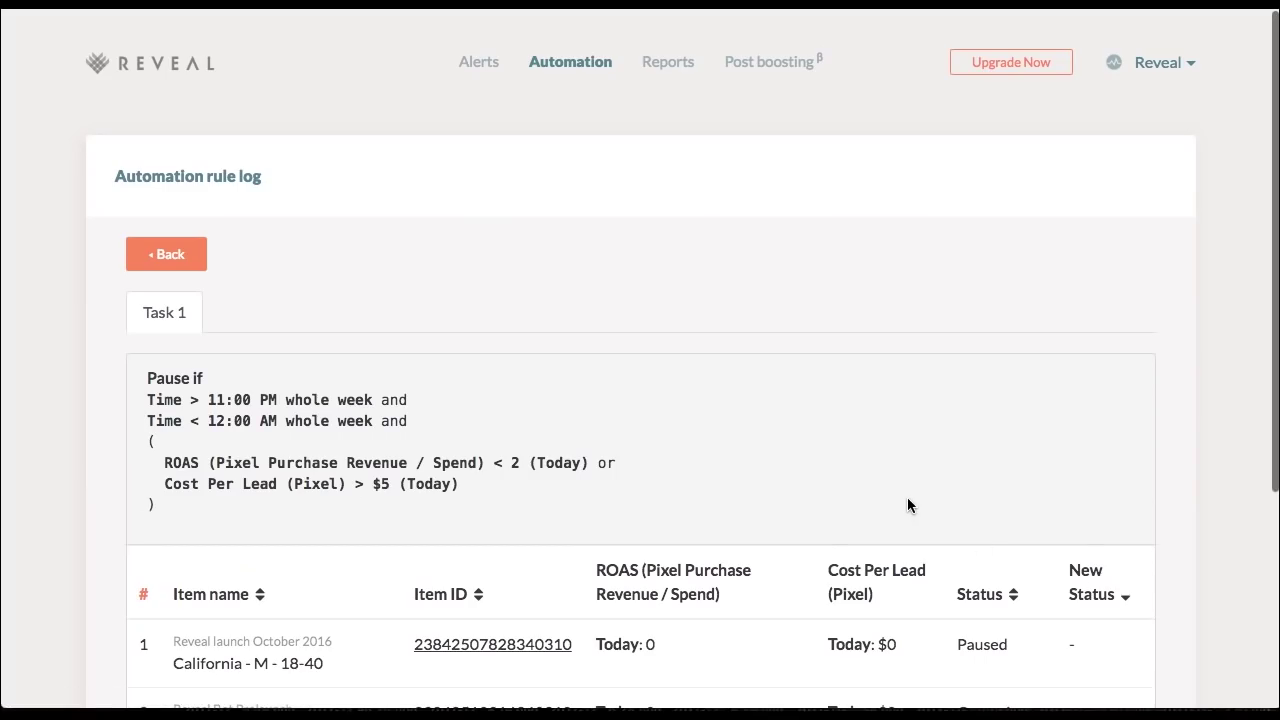
scroll(907, 497, "down", 3)
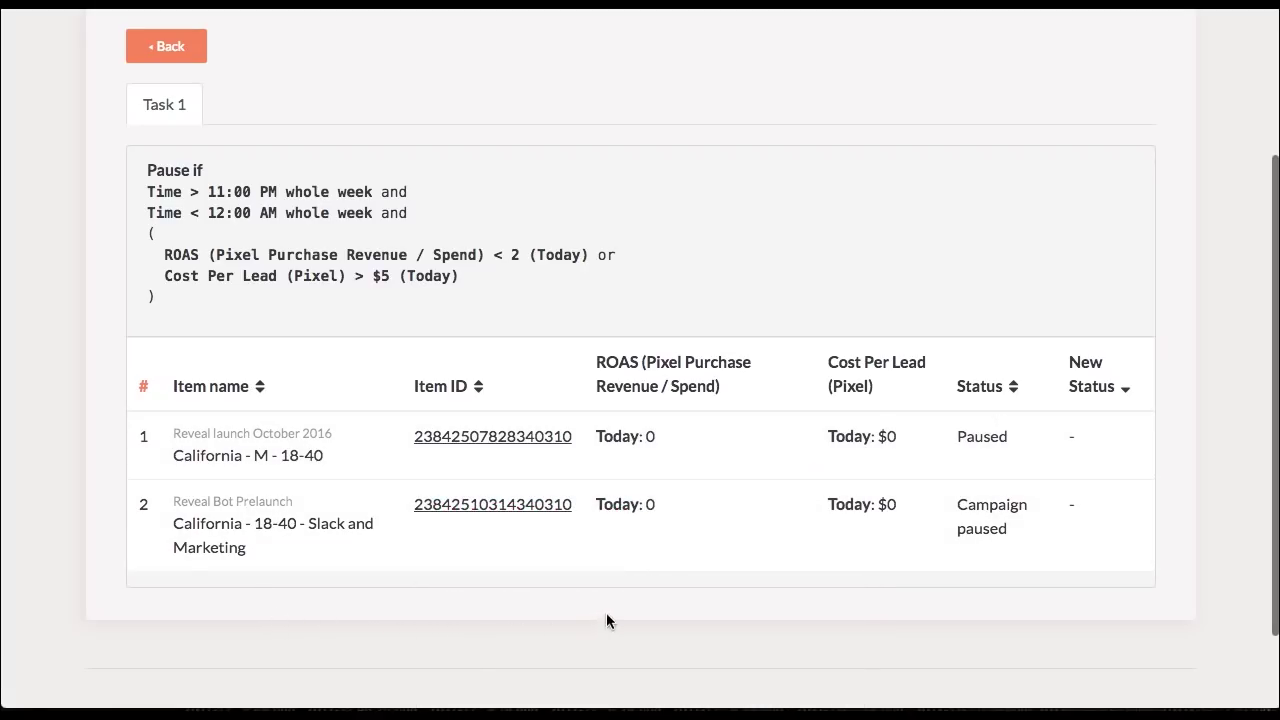
mouse_move(809, 566)
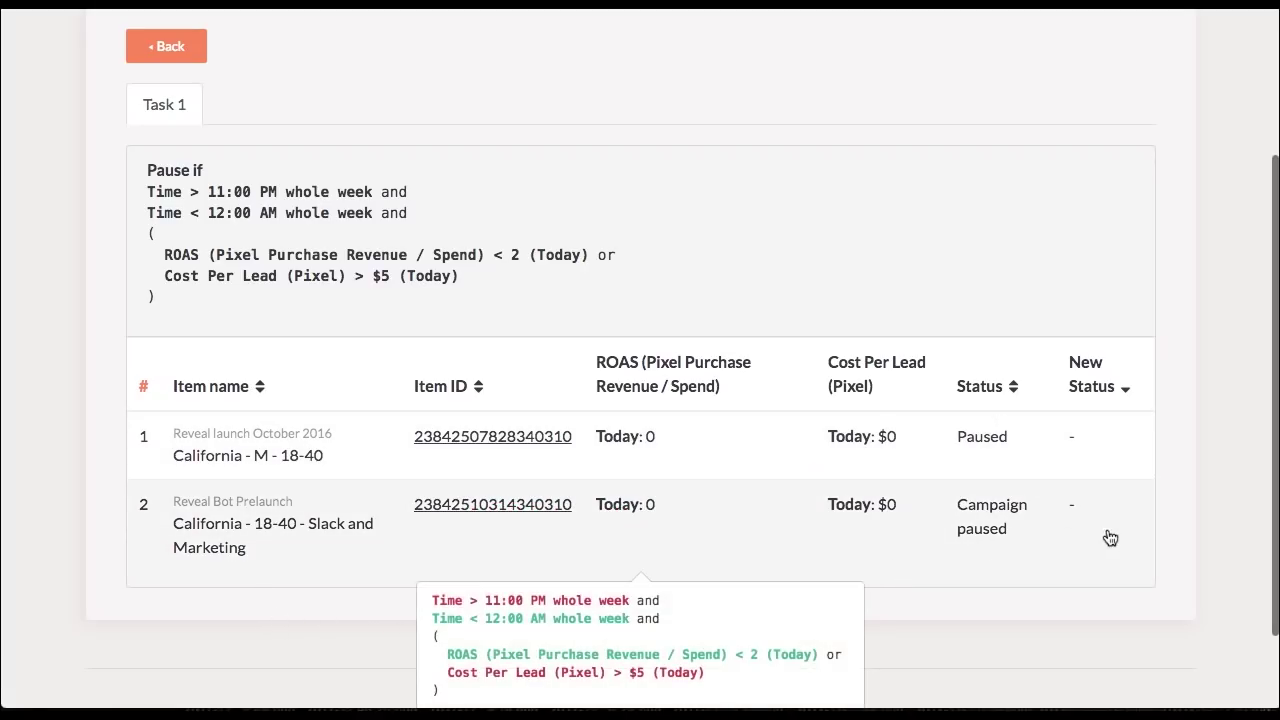
mouse_move(734, 463)
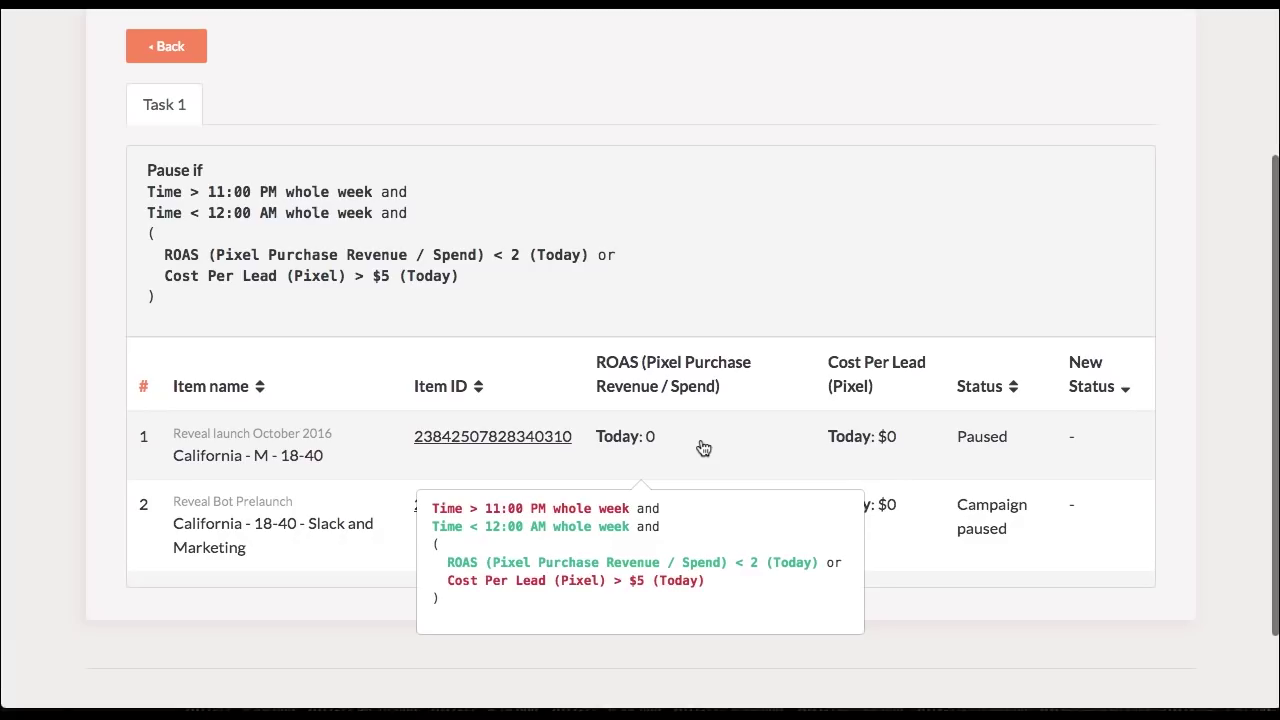
Open the automation log for the adset "California - M - 18-40" and review its metrics and task results
left_click(487, 440)
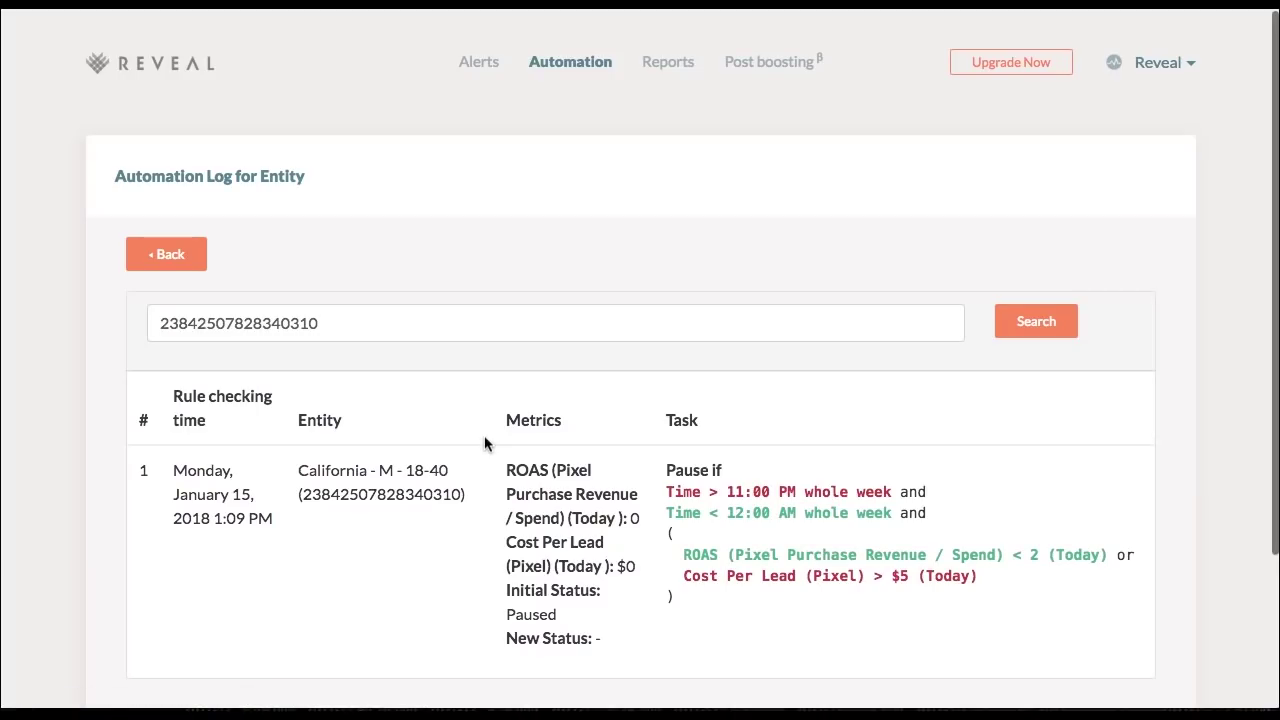
scroll(484, 443, "down", 2)
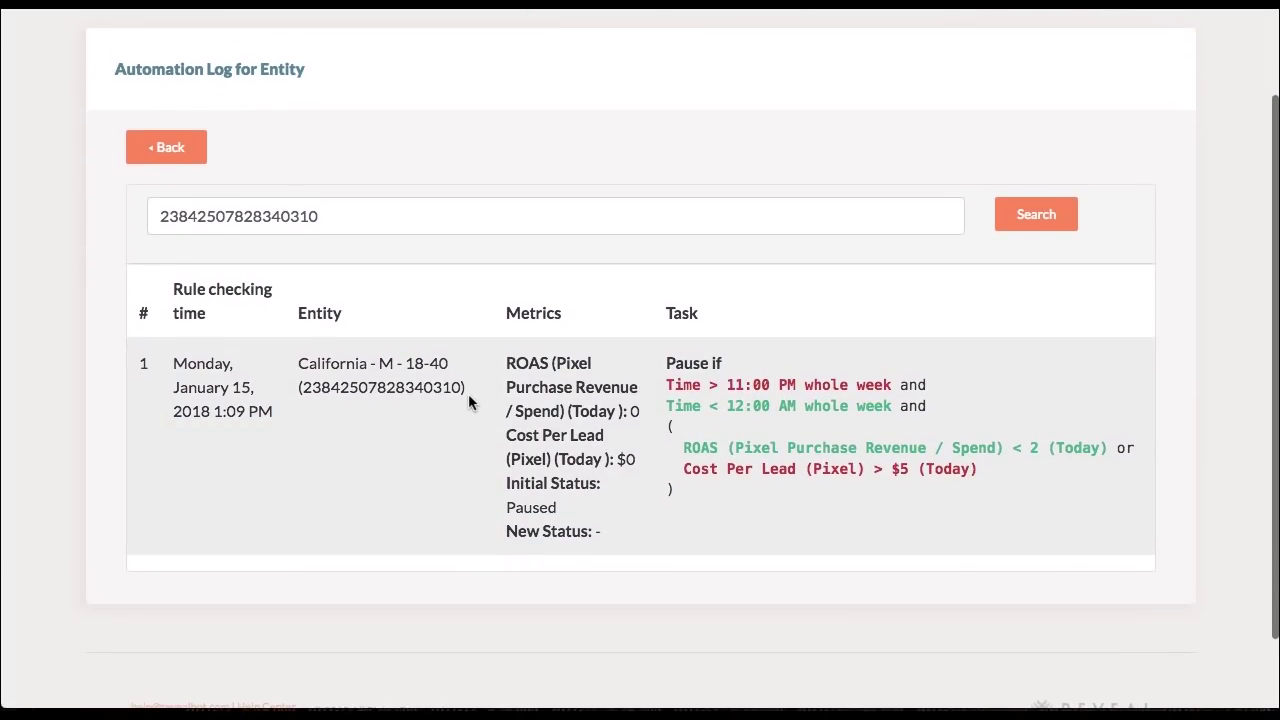
scroll(468, 393, "up", 2)
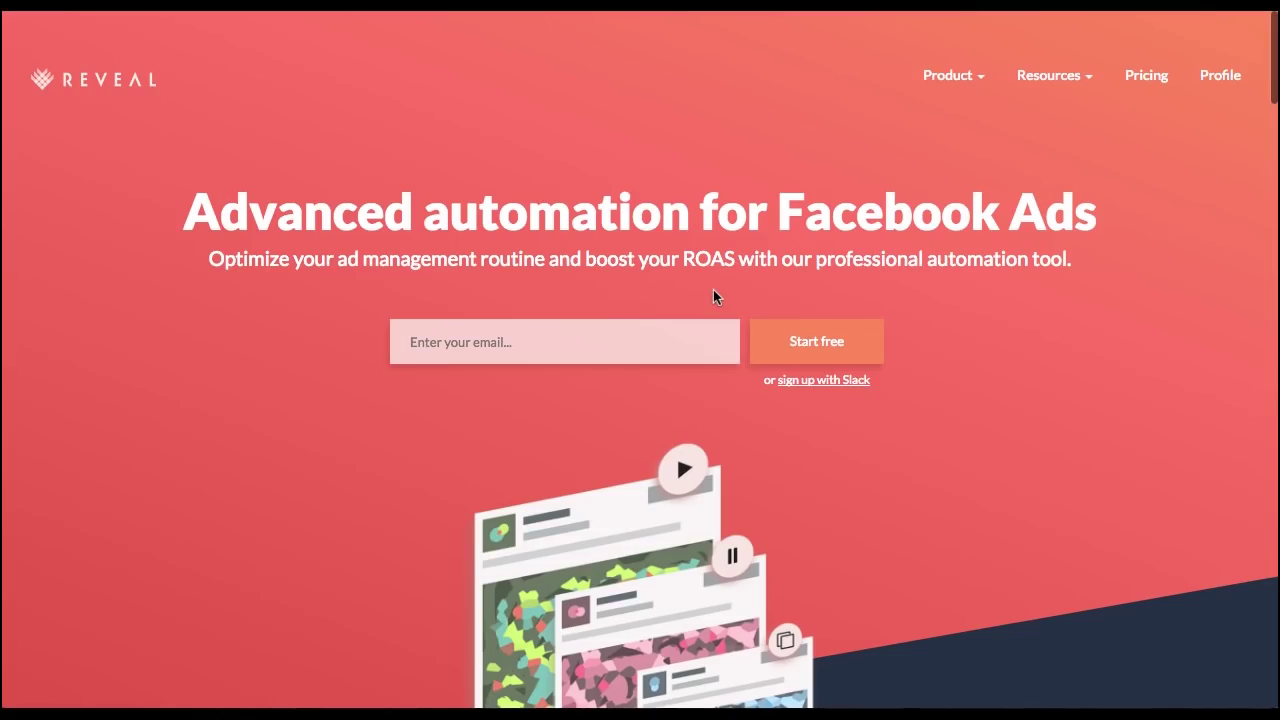